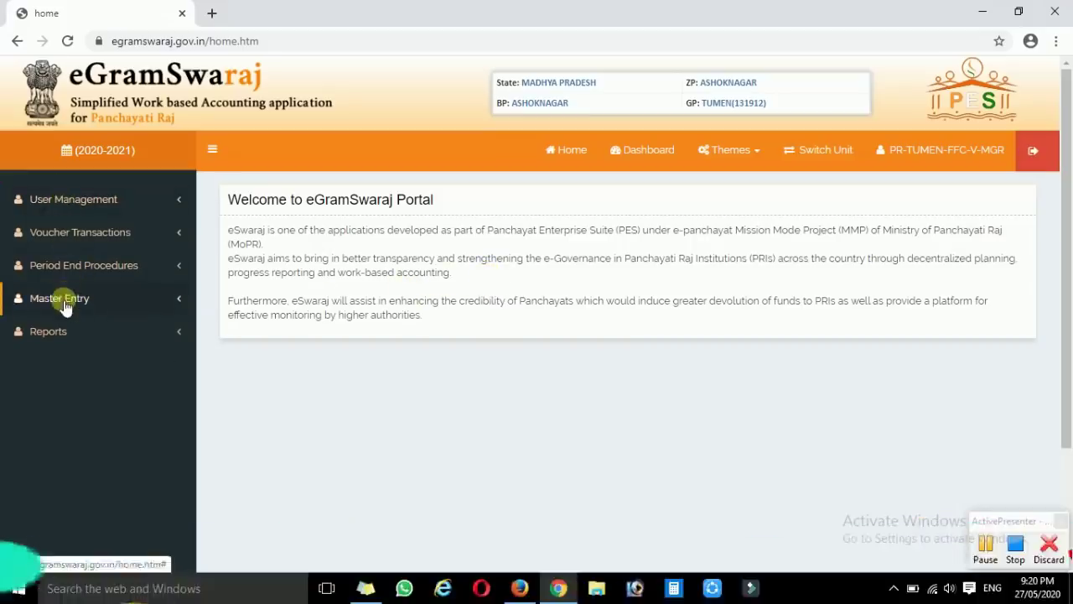
- Open the form for adding a new agency beneficiary under Master Entry
{"action": "left_click", "coordinate": [66, 305]}
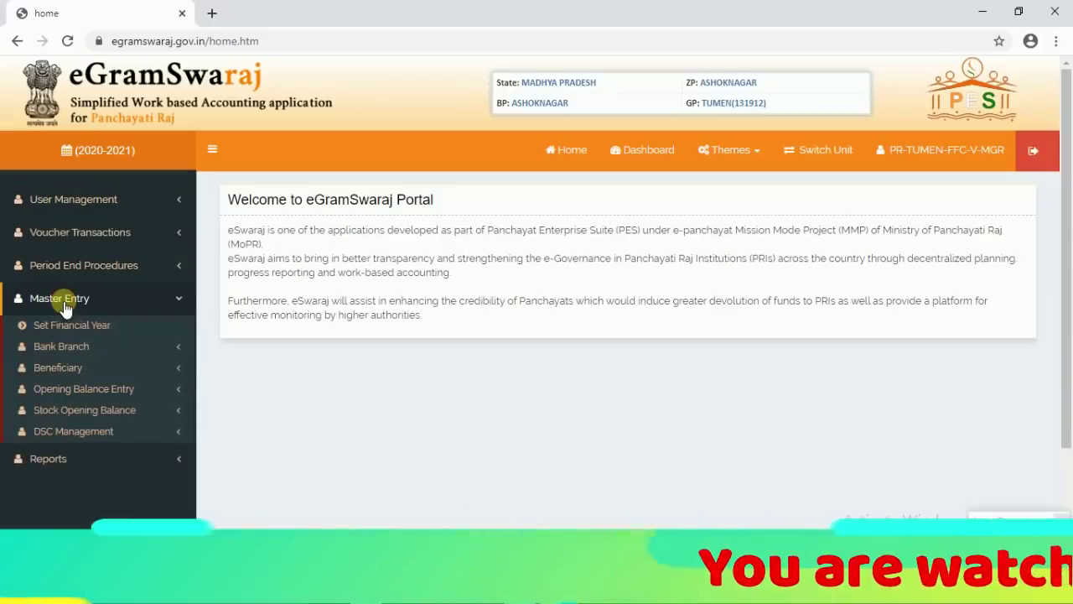
{"action": "left_click", "coordinate": [70, 371]}
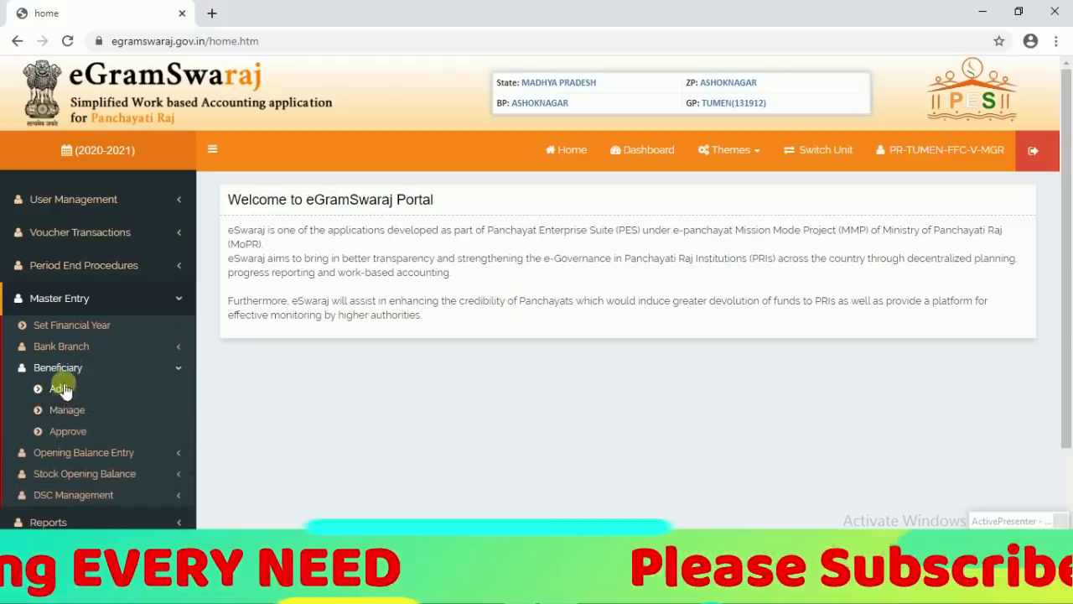
{"action": "left_click", "coordinate": [60, 390]}
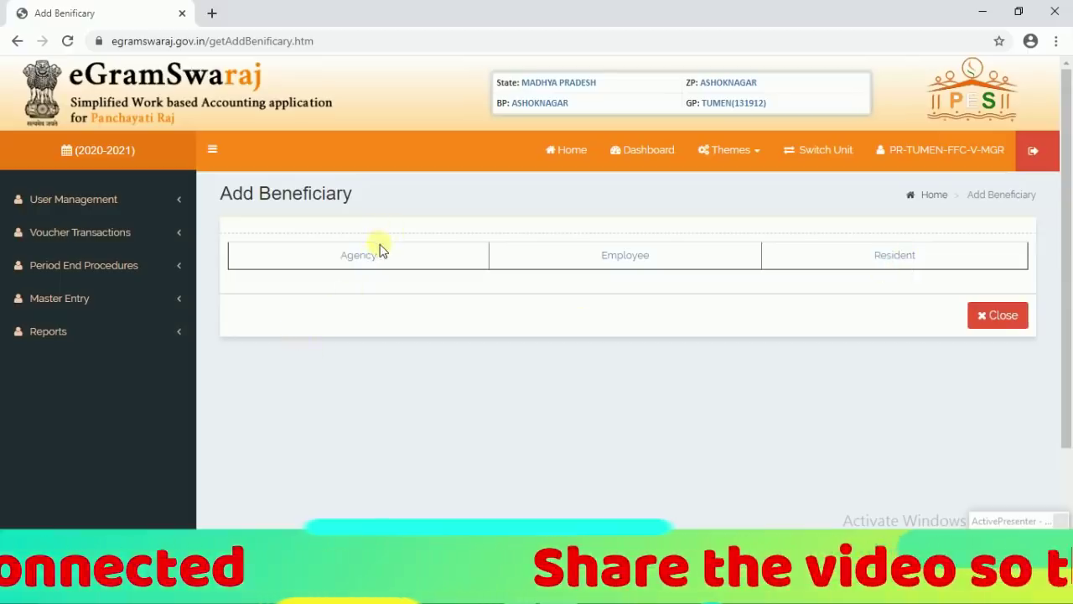
{"action": "left_click", "coordinate": [359, 260]}
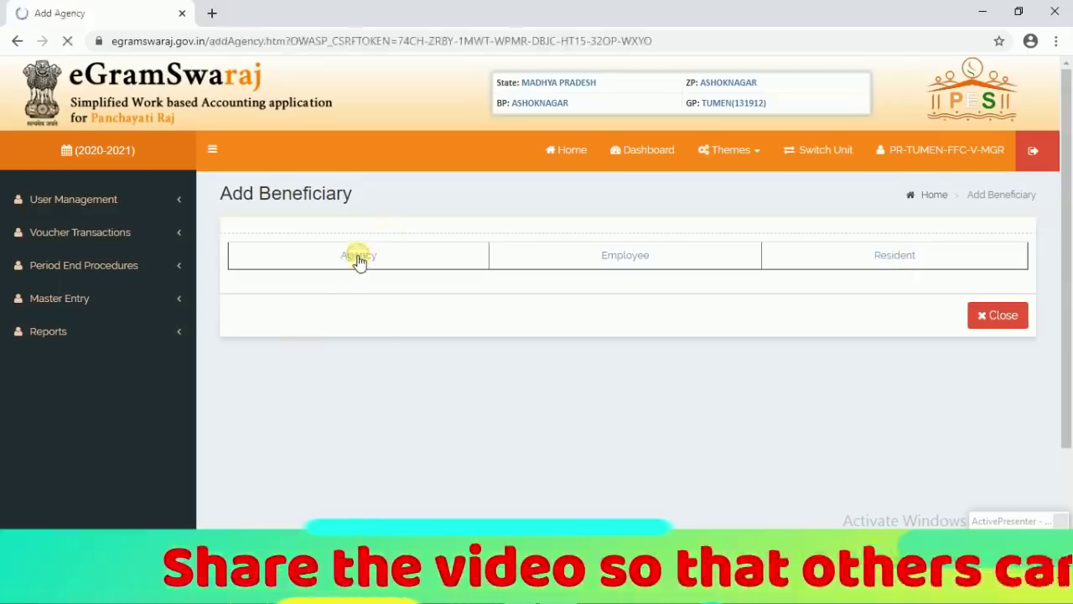
- Examine the fields the agency details form requires, from the agency name to the bank account number
{"action": "scroll", "coordinate": [337, 318], "scroll_direction": "down", "scroll_amount": 3}
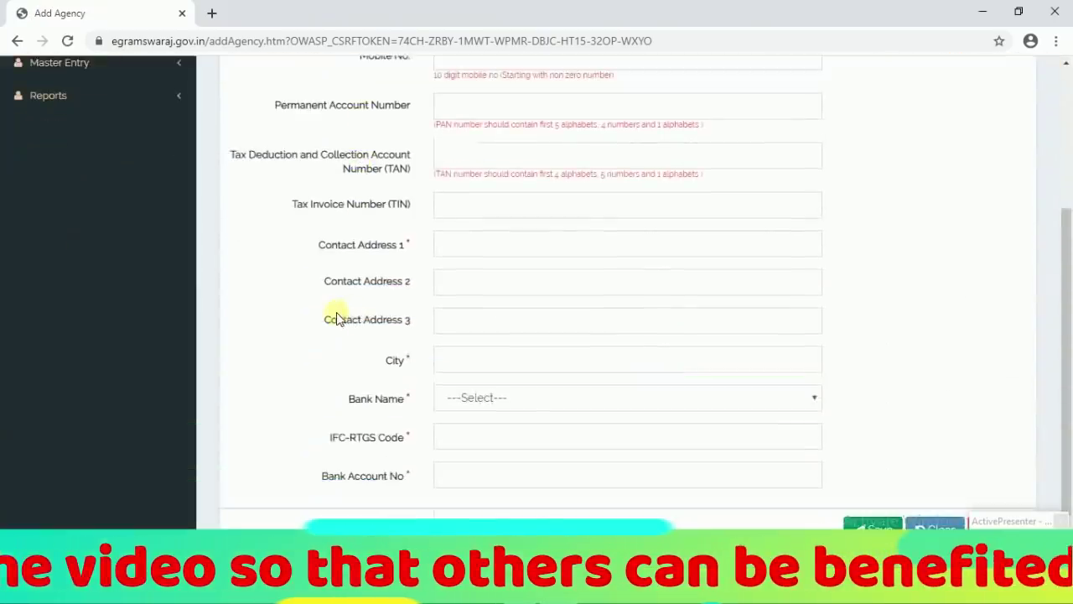
{"action": "scroll", "coordinate": [335, 319], "scroll_direction": "up", "scroll_amount": 4}
{"action": "scroll", "coordinate": [333, 318], "scroll_direction": "down", "scroll_amount": 1}
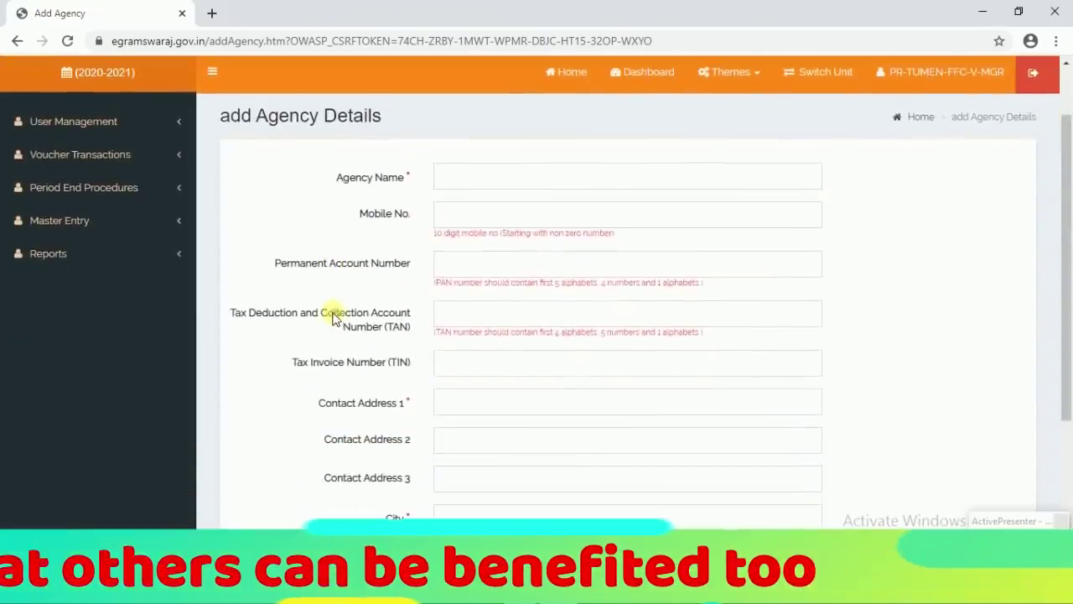
{"action": "left_click", "coordinate": [488, 174]}
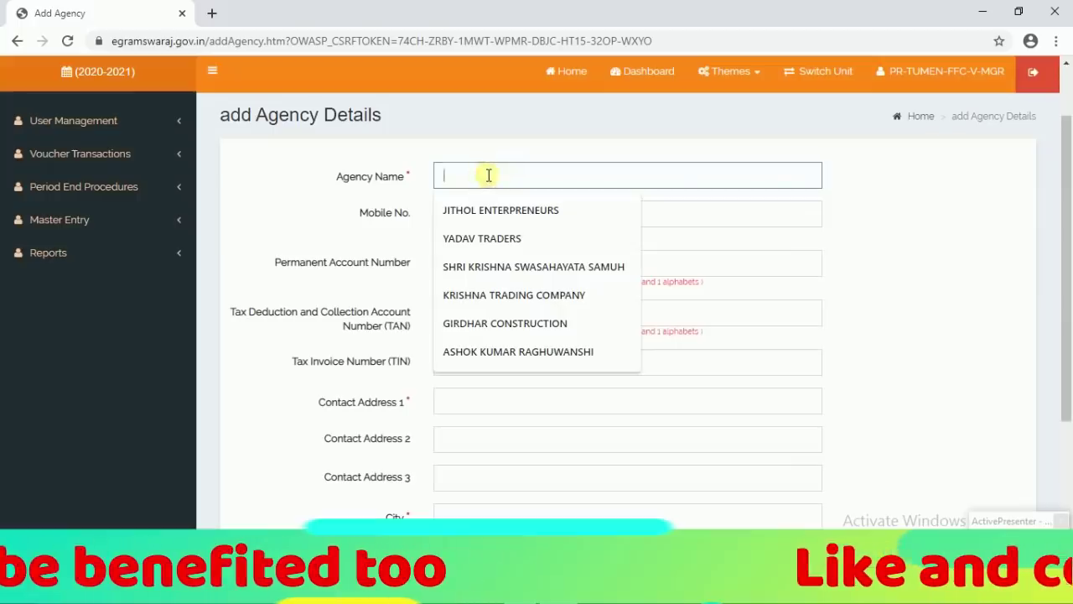
{"action": "left_click", "coordinate": [462, 132]}
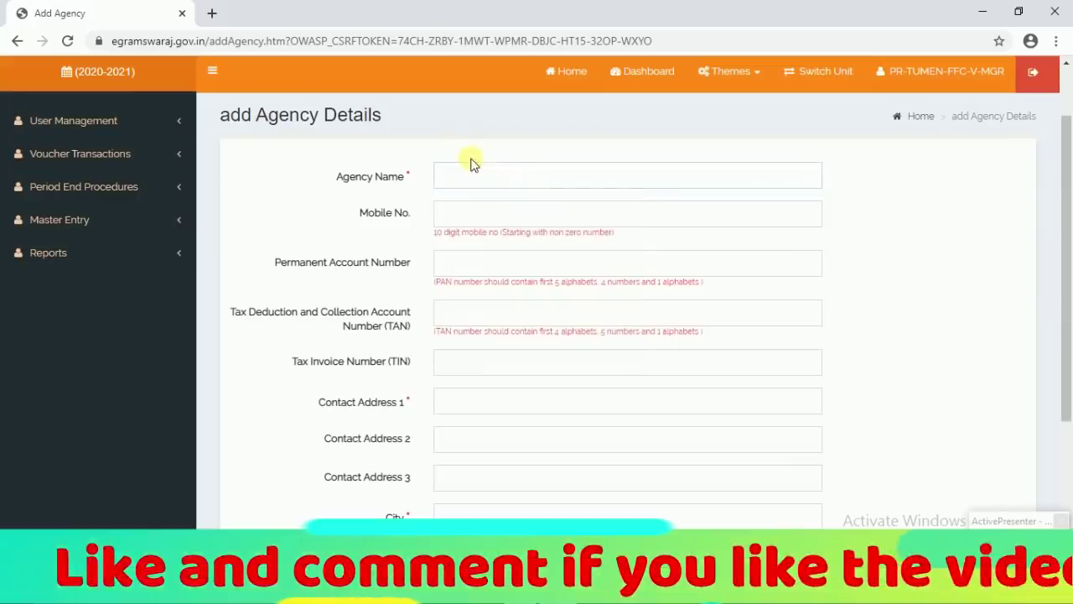
- Fill in the agency's name, address, city and bank account details with STATE BANK OF INDIA as the bank, and save the entry
{"action": "scroll", "coordinate": [769, 249], "scroll_direction": "down", "scroll_amount": 3}
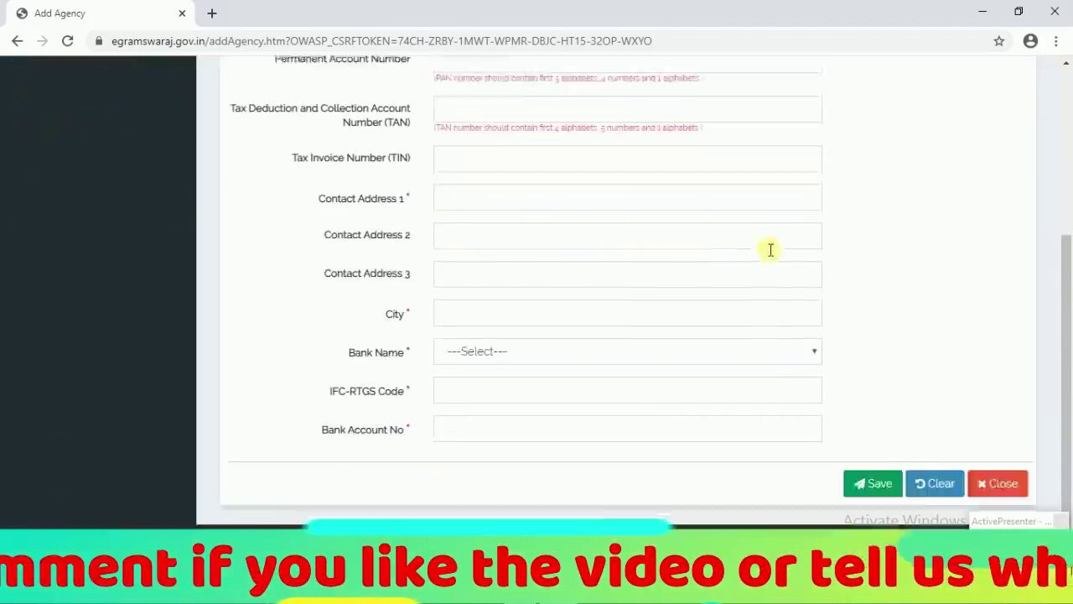
{"action": "scroll", "coordinate": [723, 272], "scroll_direction": "up", "scroll_amount": 3}
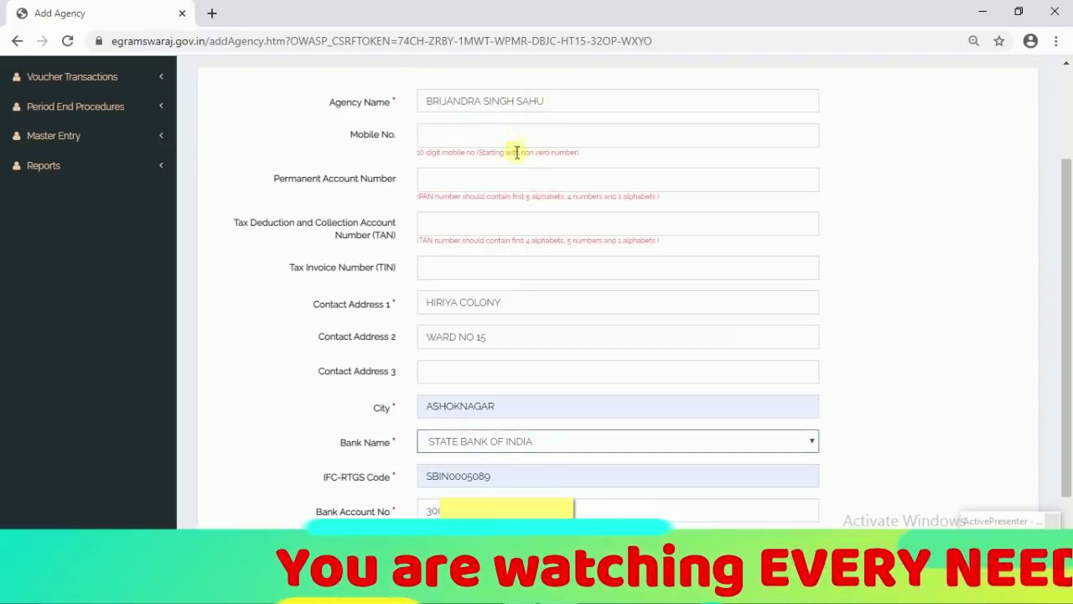
{"action": "left_click", "coordinate": [872, 555]}
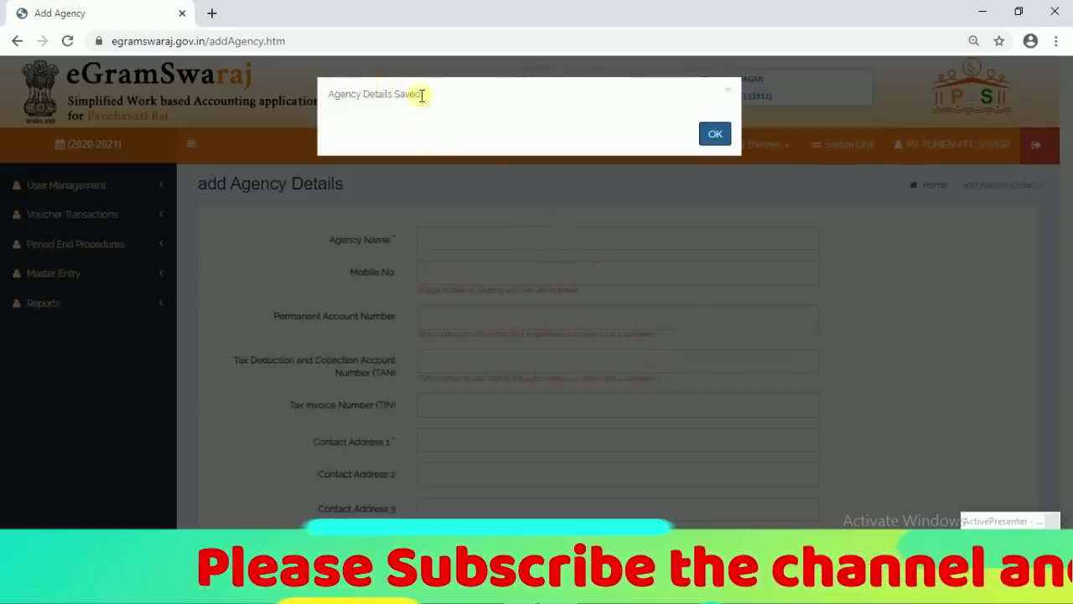
{"action": "left_click", "coordinate": [715, 134]}
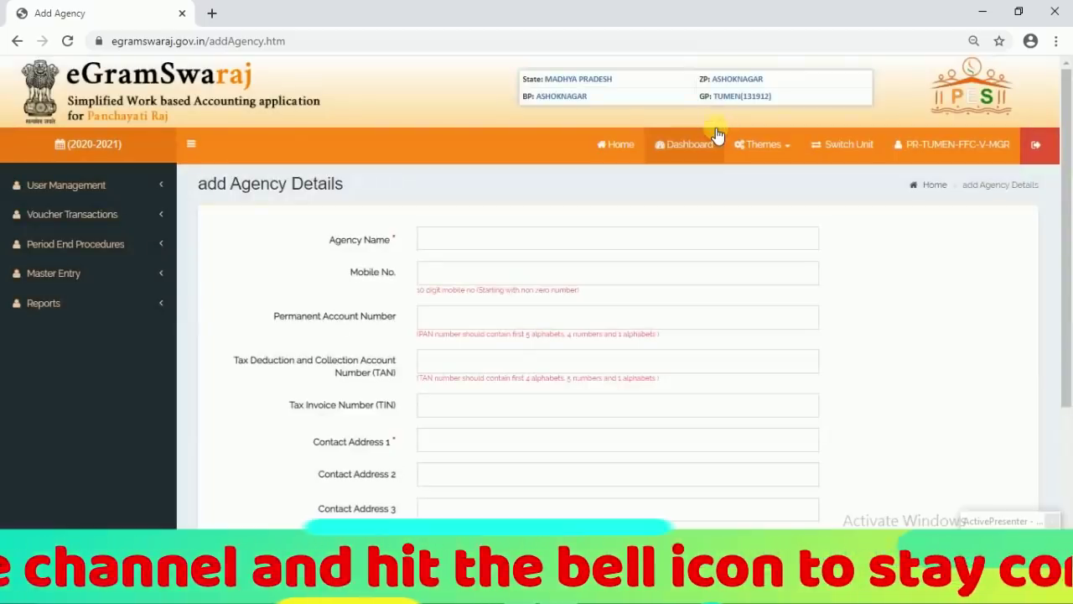
- Approve the newly added State Bank of India agency in the beneficiary approval list
{"action": "left_click", "coordinate": [64, 281]}
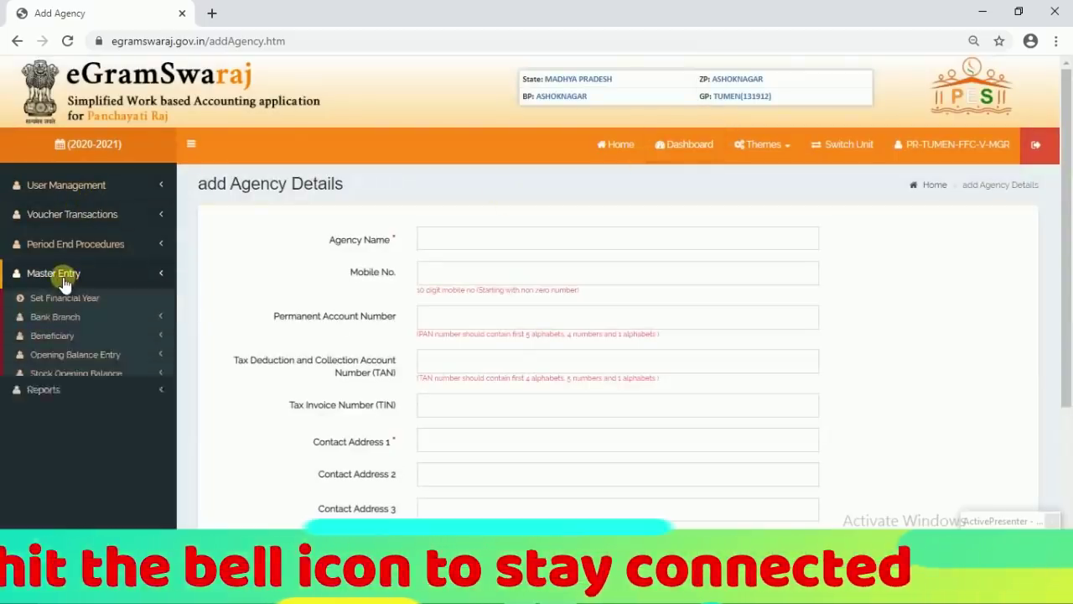
{"action": "left_click", "coordinate": [52, 336]}
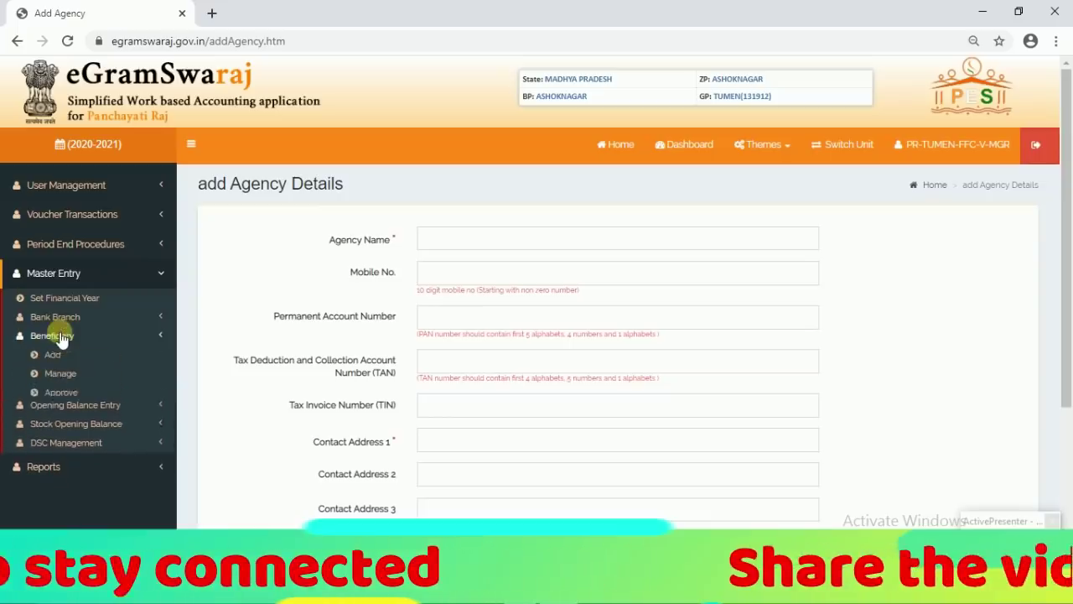
{"action": "left_click", "coordinate": [60, 394]}
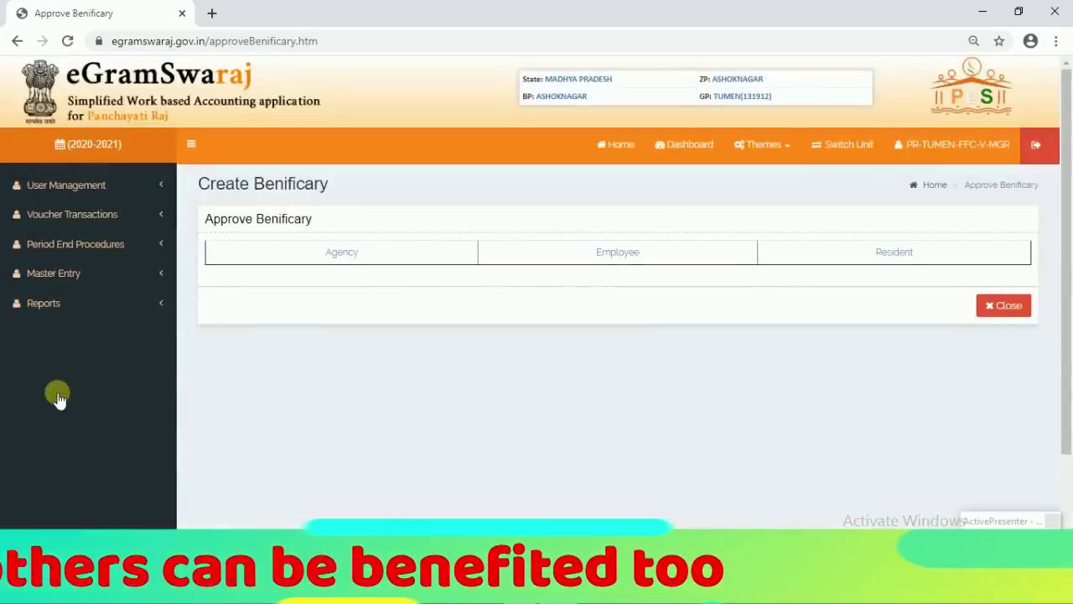
{"action": "left_click", "coordinate": [340, 259]}
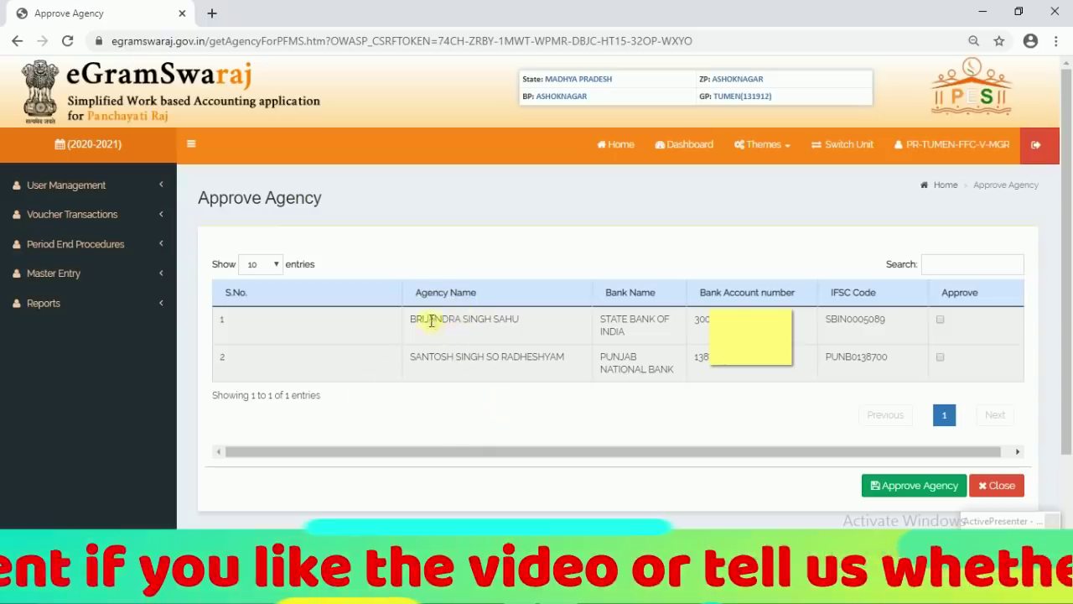
{"action": "left_click", "coordinate": [941, 320]}
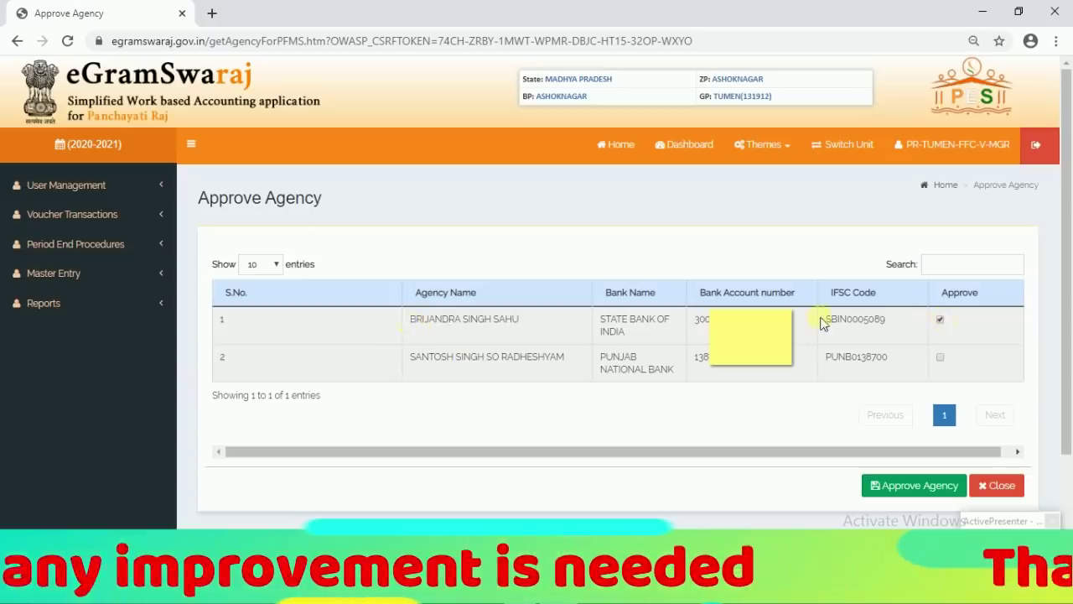
{"action": "left_click", "coordinate": [914, 491]}
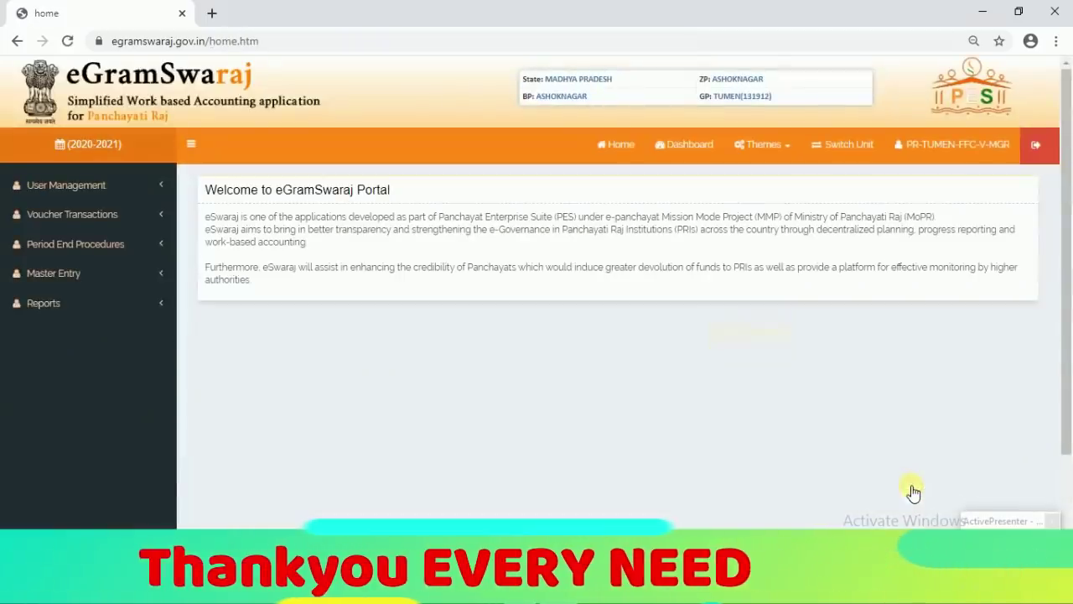
- Under DSC Management's Sign Approve Vendor File, select the unsigned agency vendor file and set its decision to Approve
{"action": "left_click", "coordinate": [52, 272]}
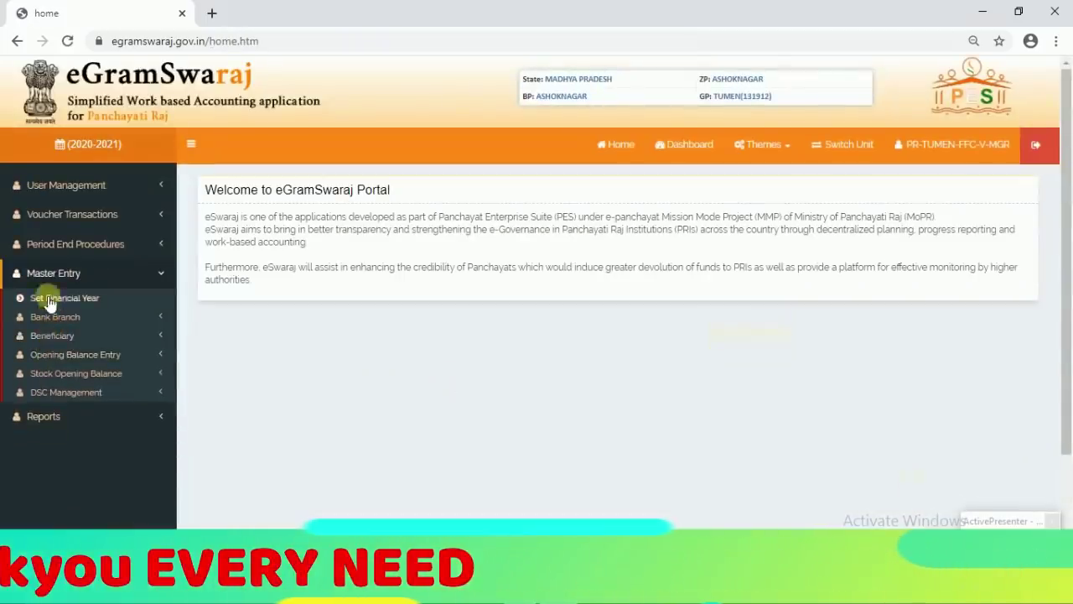
{"action": "left_click", "coordinate": [72, 394]}
{"action": "scroll", "coordinate": [72, 400], "scroll_direction": "down", "scroll_amount": 1}
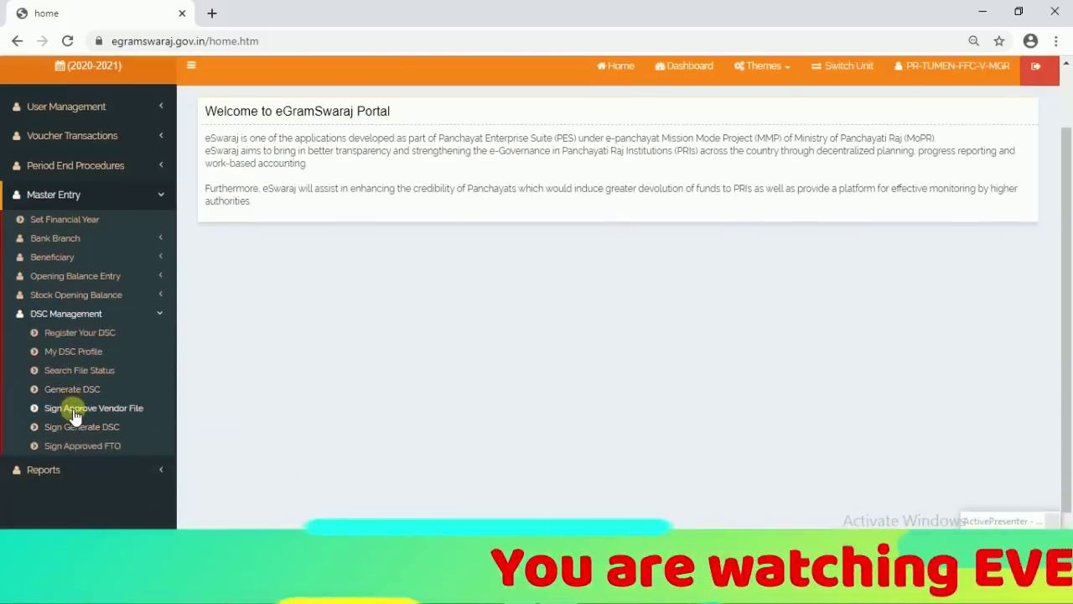
{"action": "left_click", "coordinate": [74, 411]}
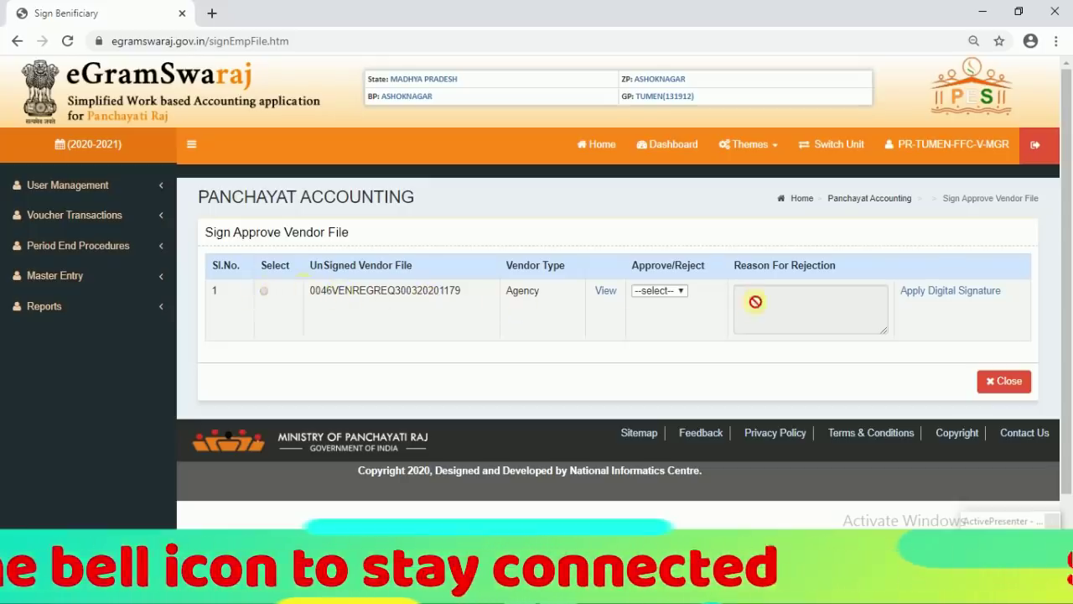
{"action": "left_click", "coordinate": [264, 290]}
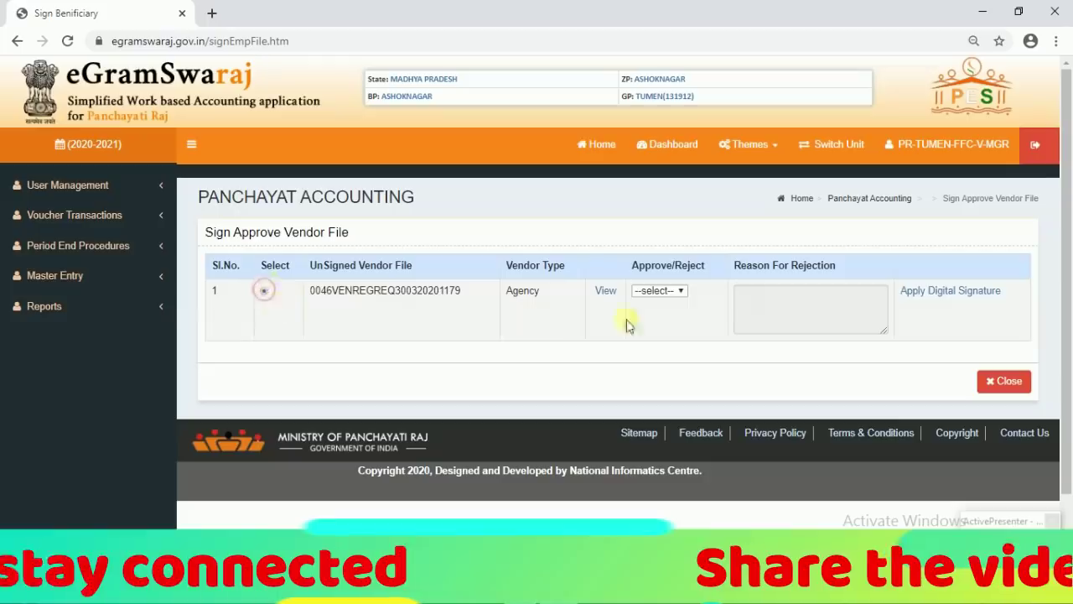
{"action": "left_click", "coordinate": [673, 293]}
{"action": "left_click", "coordinate": [669, 317]}
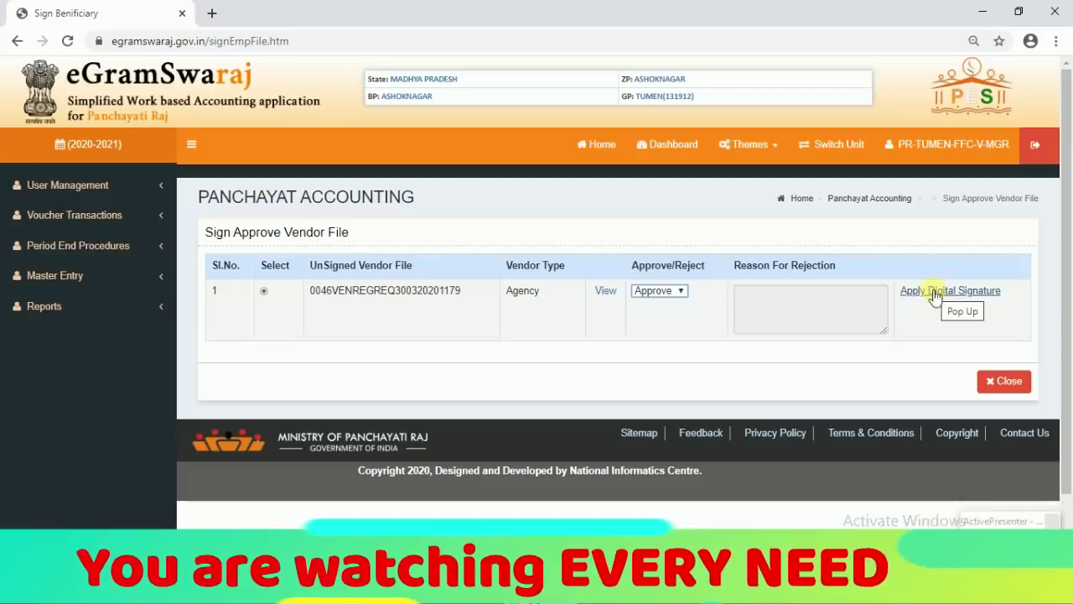
- Return to the portal home and open a new online payment voucher
{"action": "left_click", "coordinate": [599, 146]}
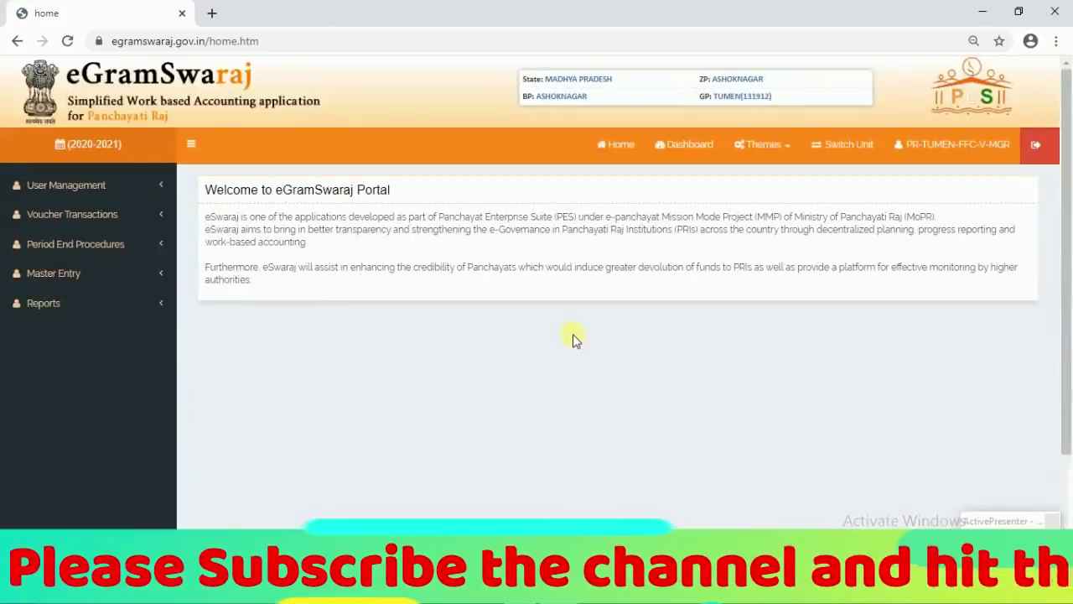
{"action": "left_click", "coordinate": [67, 220]}
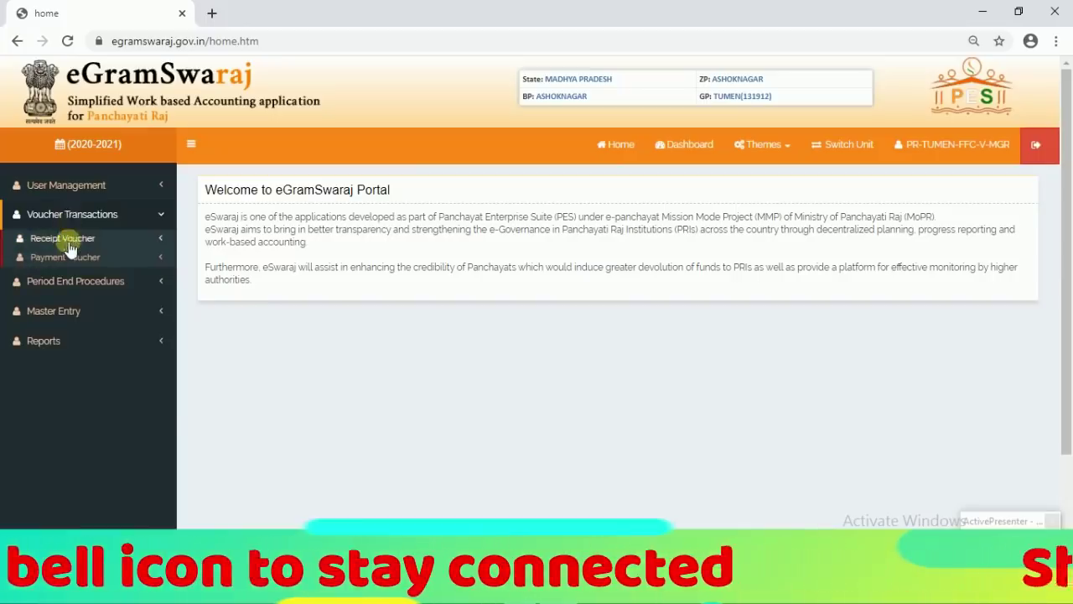
{"action": "left_click", "coordinate": [67, 239]}
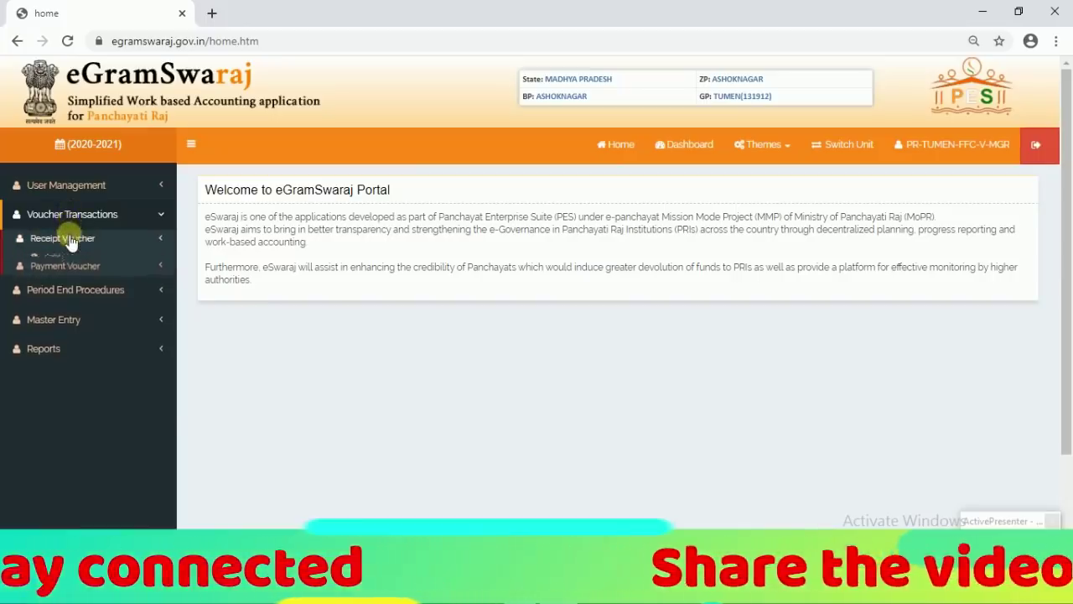
{"action": "left_click", "coordinate": [53, 259]}
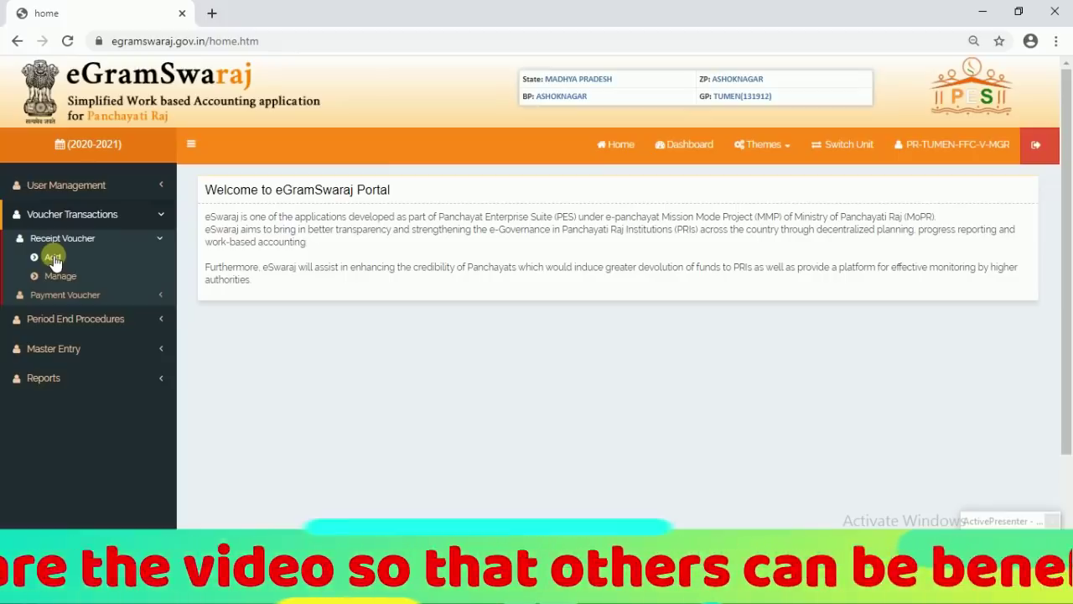
{"action": "left_click", "coordinate": [67, 295]}
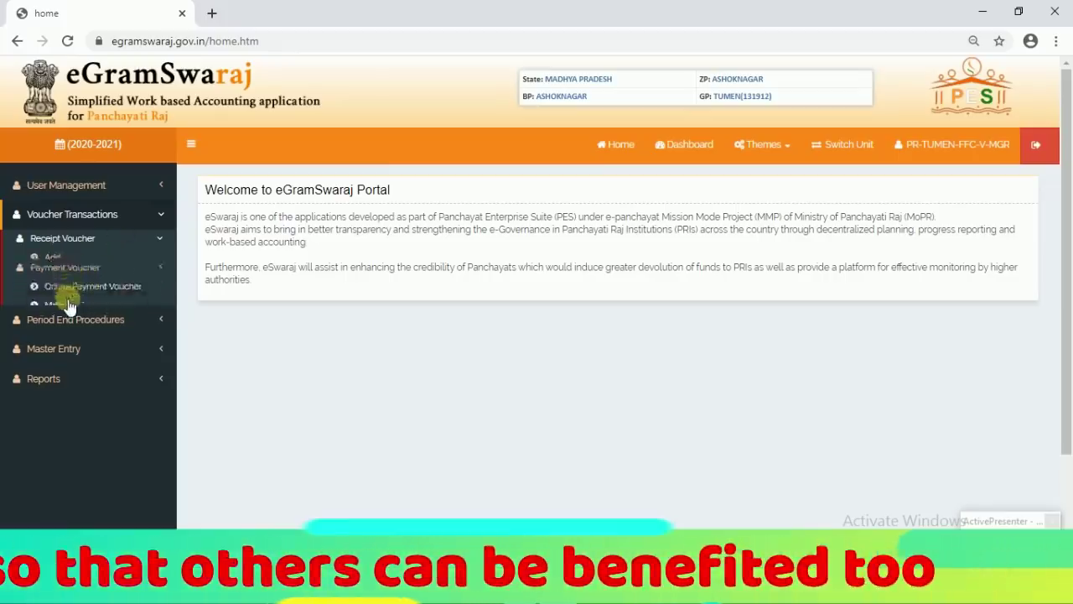
{"action": "left_click", "coordinate": [80, 279]}
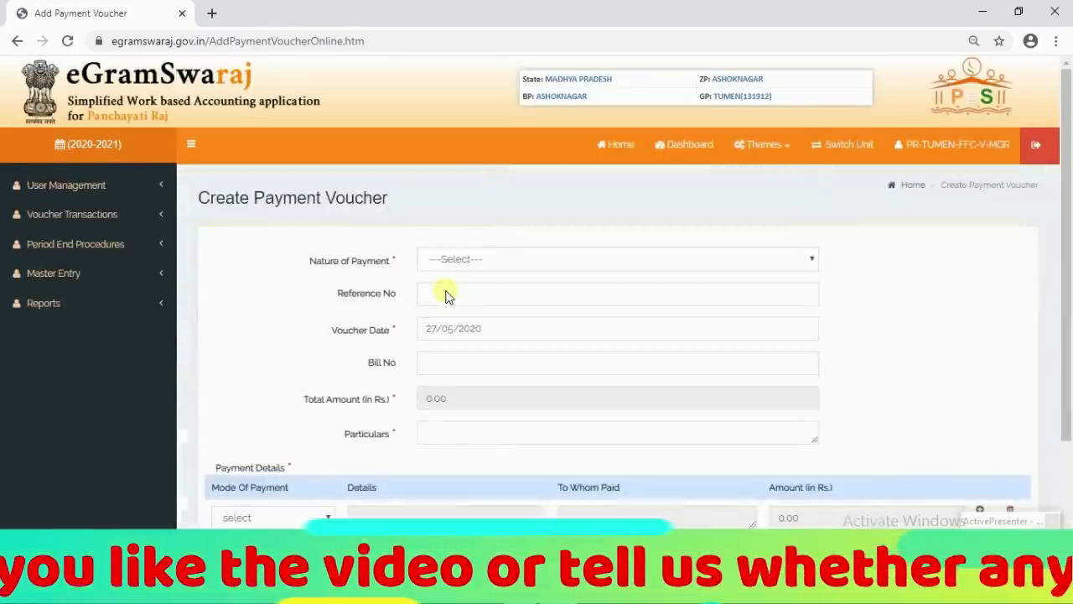
- Set the voucher's nature of payment to Expenditure, works to Administrative Activity, and expenditure incurred under to Other Resources
{"action": "scroll", "coordinate": [585, 286], "scroll_direction": "down", "scroll_amount": 2}
{"action": "scroll", "coordinate": [585, 286], "scroll_direction": "up", "scroll_amount": 2}
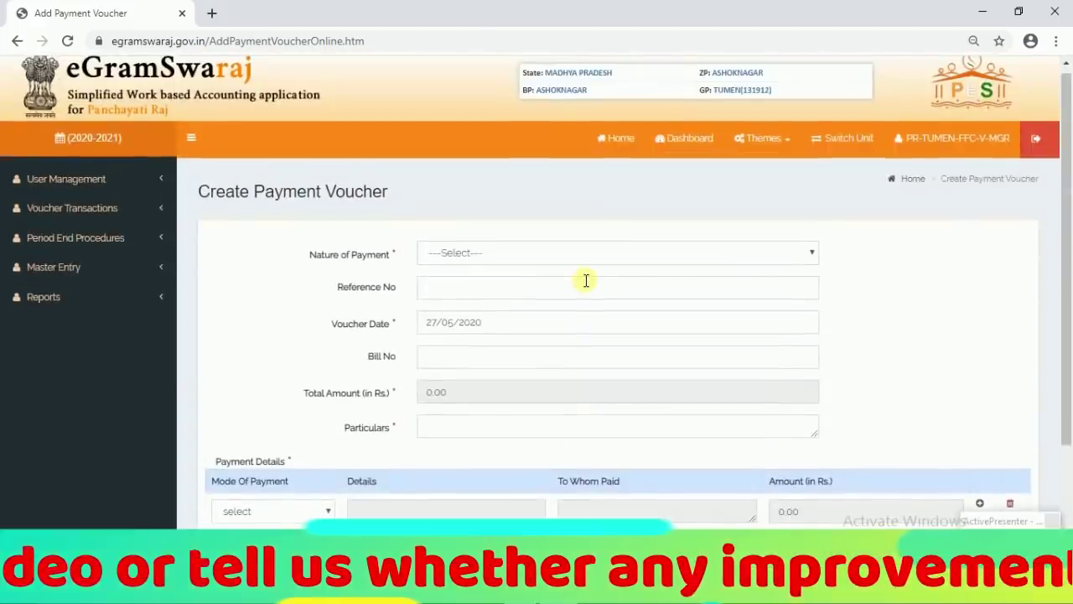
{"action": "scroll", "coordinate": [586, 280], "scroll_direction": "down", "scroll_amount": 1}
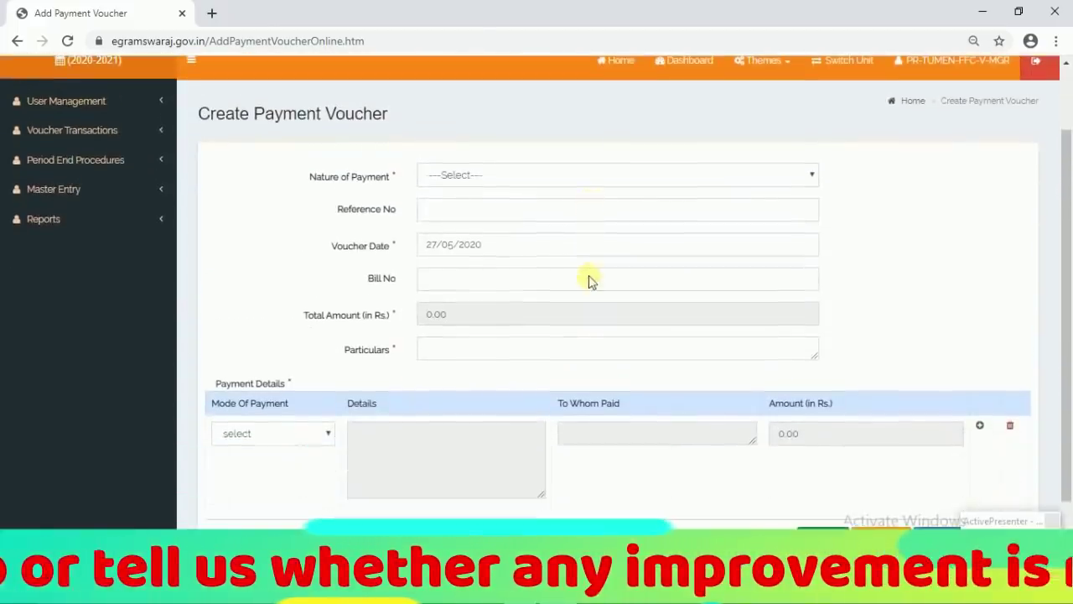
{"action": "left_click", "coordinate": [536, 174]}
{"action": "left_click", "coordinate": [479, 206]}
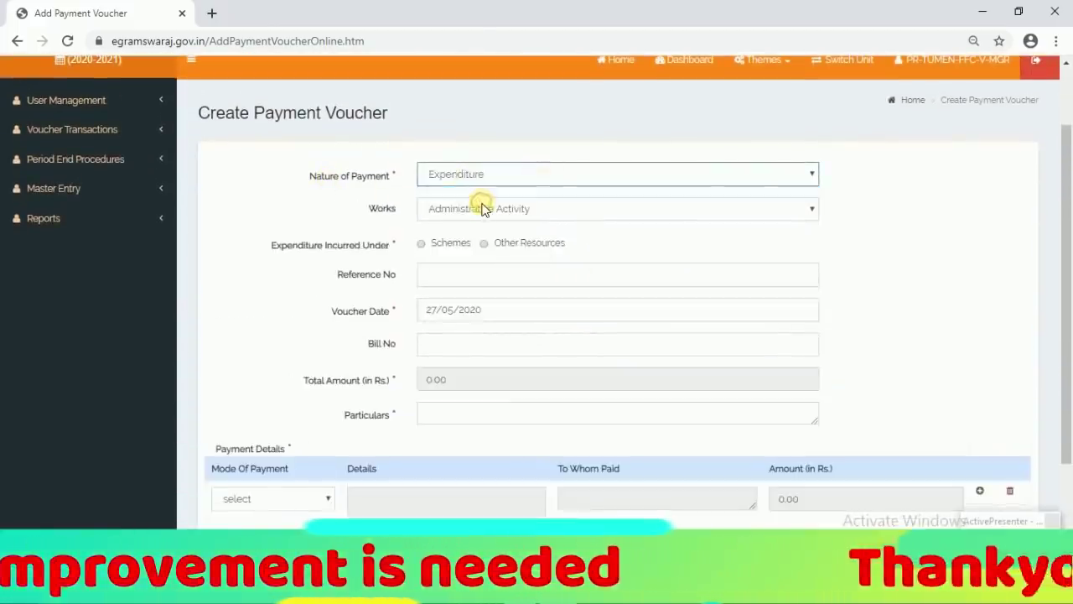
{"action": "scroll", "coordinate": [483, 210], "scroll_direction": "down", "scroll_amount": 1}
{"action": "left_click", "coordinate": [509, 130]}
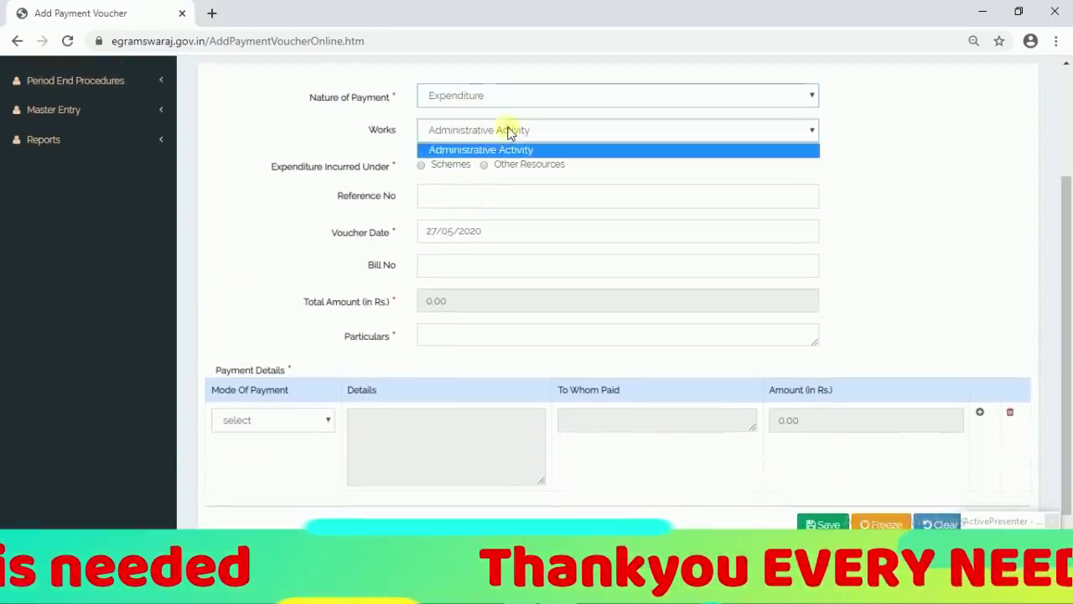
{"action": "left_click", "coordinate": [510, 131]}
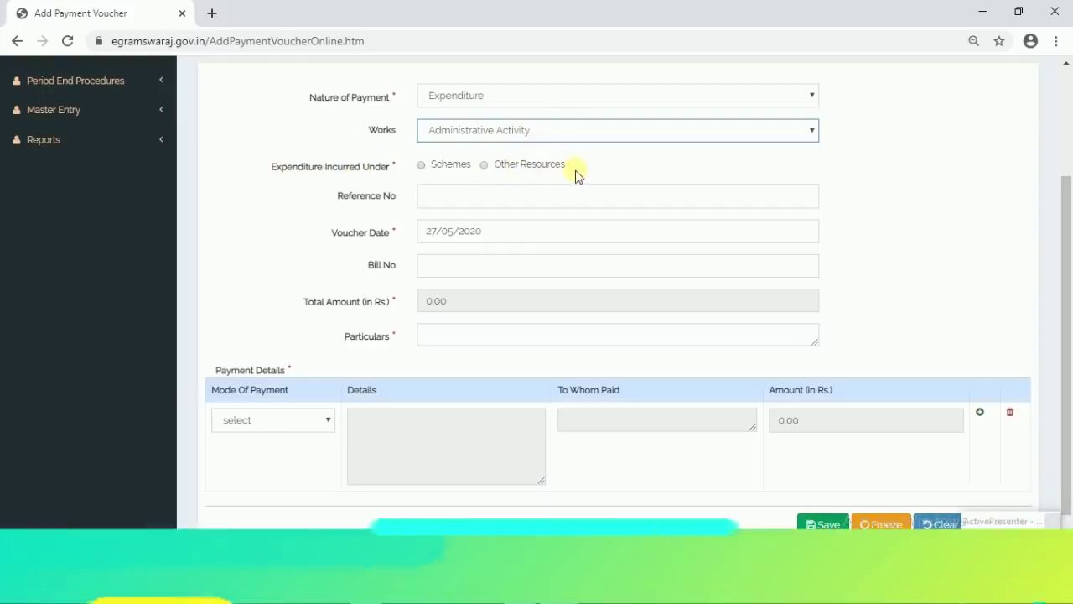
{"action": "left_click", "coordinate": [484, 165]}
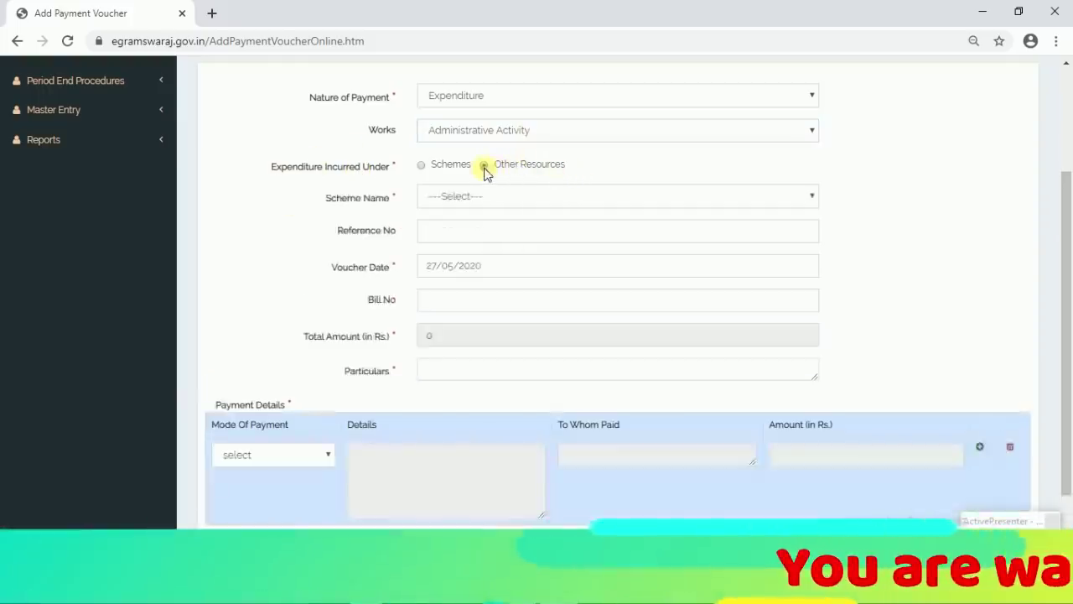
- Set the voucher's scheme name to Fourteen Finance Commission - FFC
{"action": "left_click", "coordinate": [481, 199]}
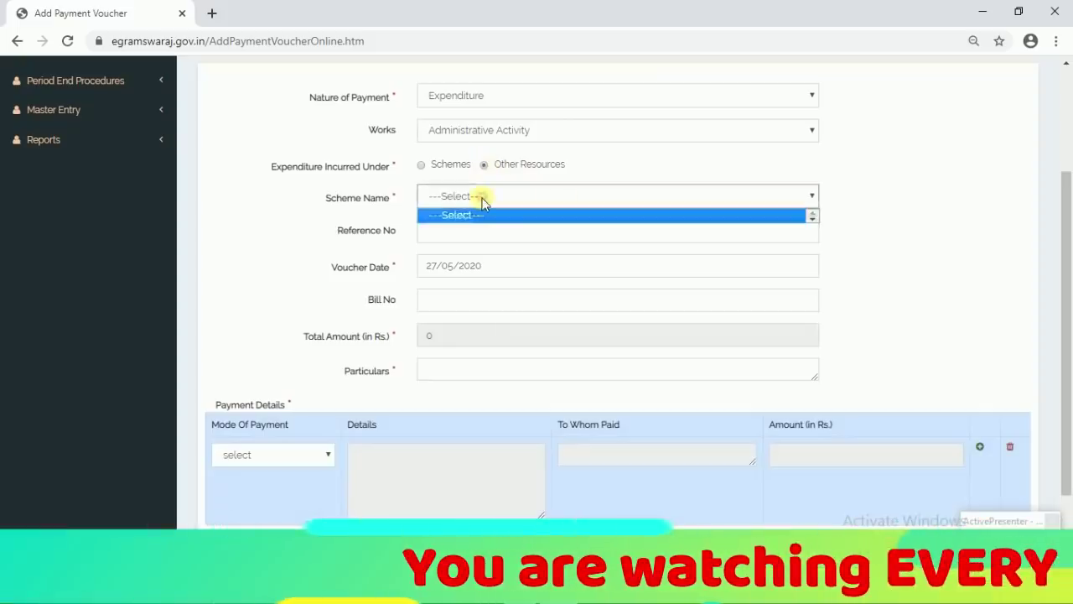
{"action": "left_click", "coordinate": [484, 197]}
{"action": "left_click", "coordinate": [488, 197]}
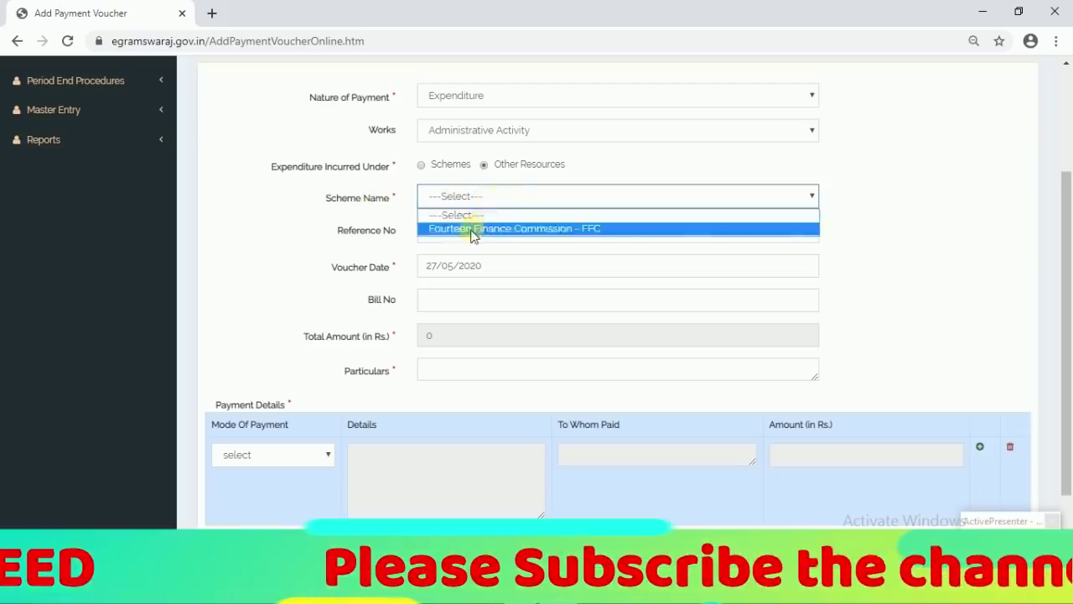
{"action": "left_click", "coordinate": [522, 229]}
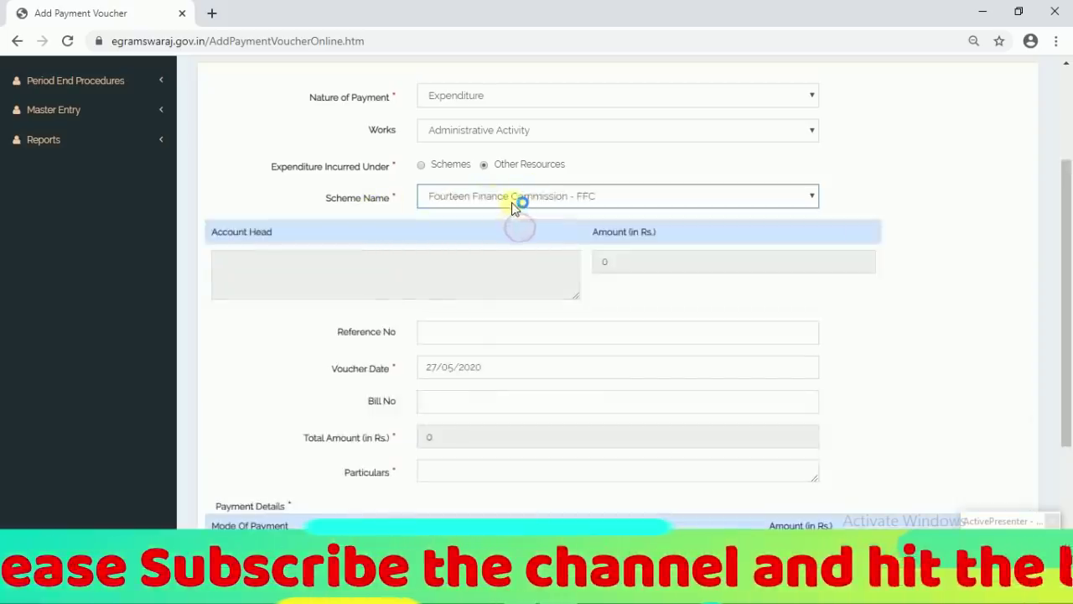
- Open the voucher's account head details, use DropDown Search and choose Basic Grant as the account head
{"action": "left_click", "coordinate": [254, 280]}
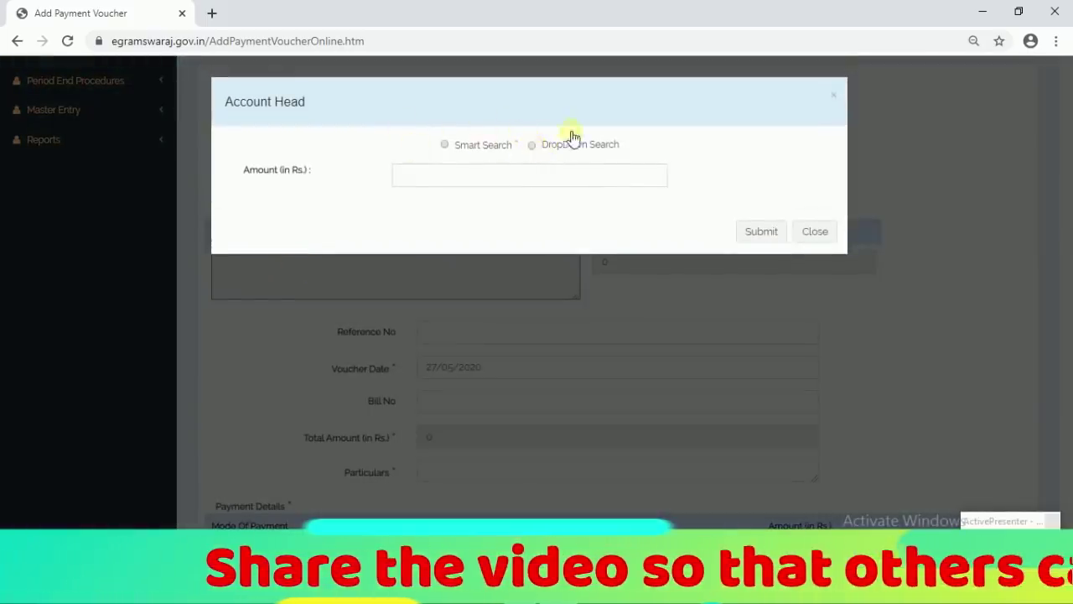
{"action": "left_click", "coordinate": [532, 146]}
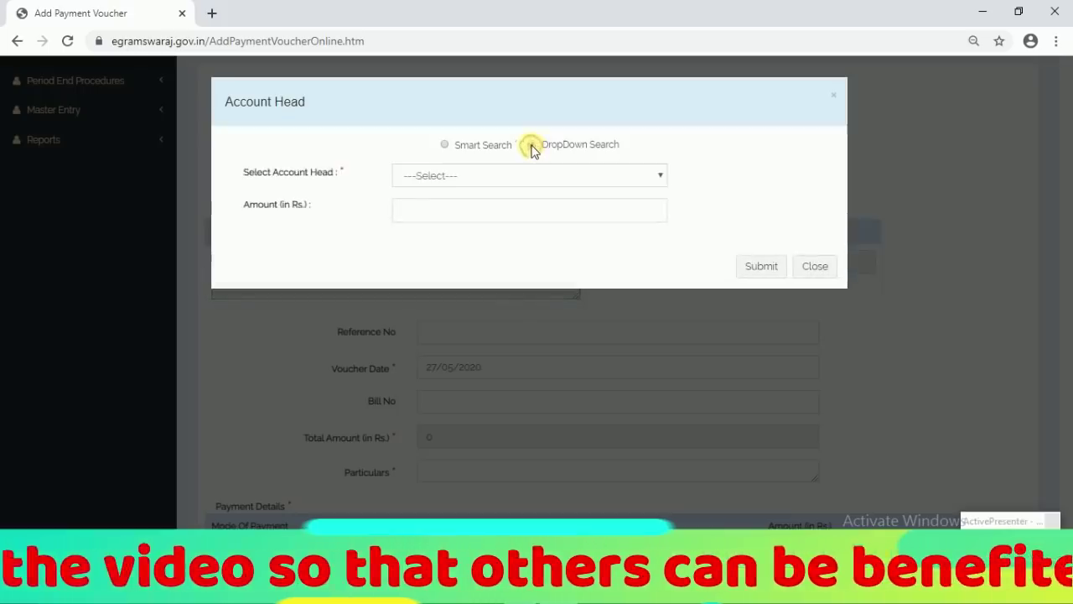
{"action": "left_click", "coordinate": [487, 180]}
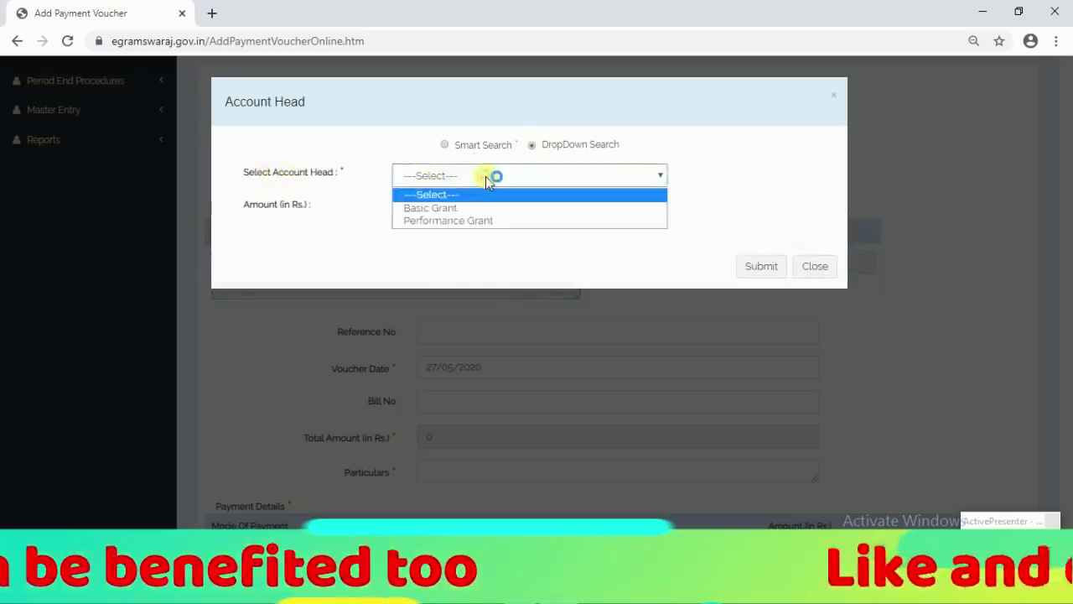
{"action": "left_click", "coordinate": [465, 209]}
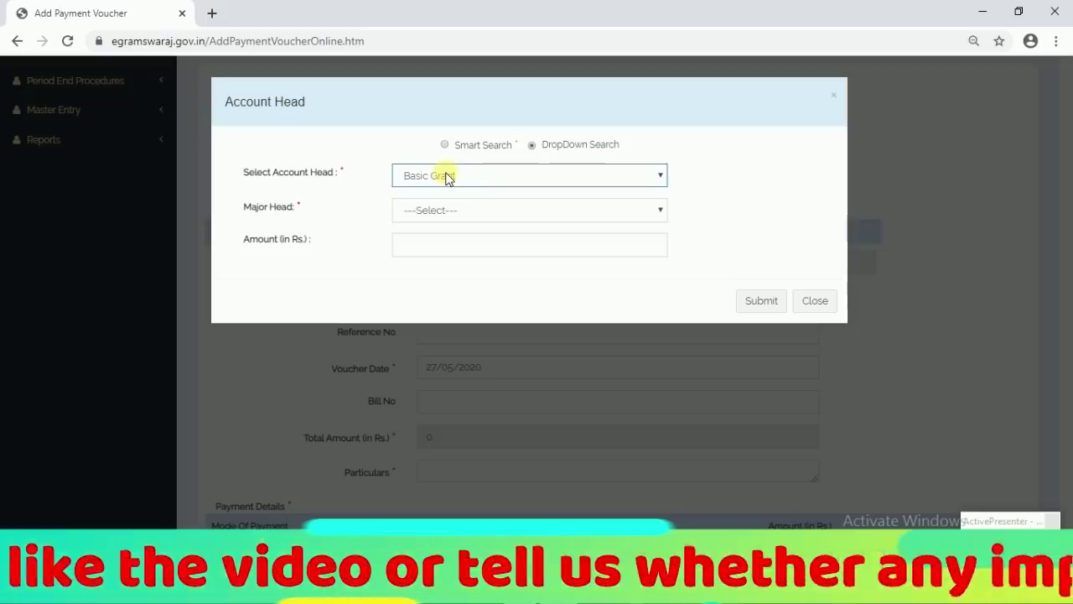
- Set the account's major head to 5054-Capital Outlay on Transportation
{"action": "left_click", "coordinate": [476, 210]}
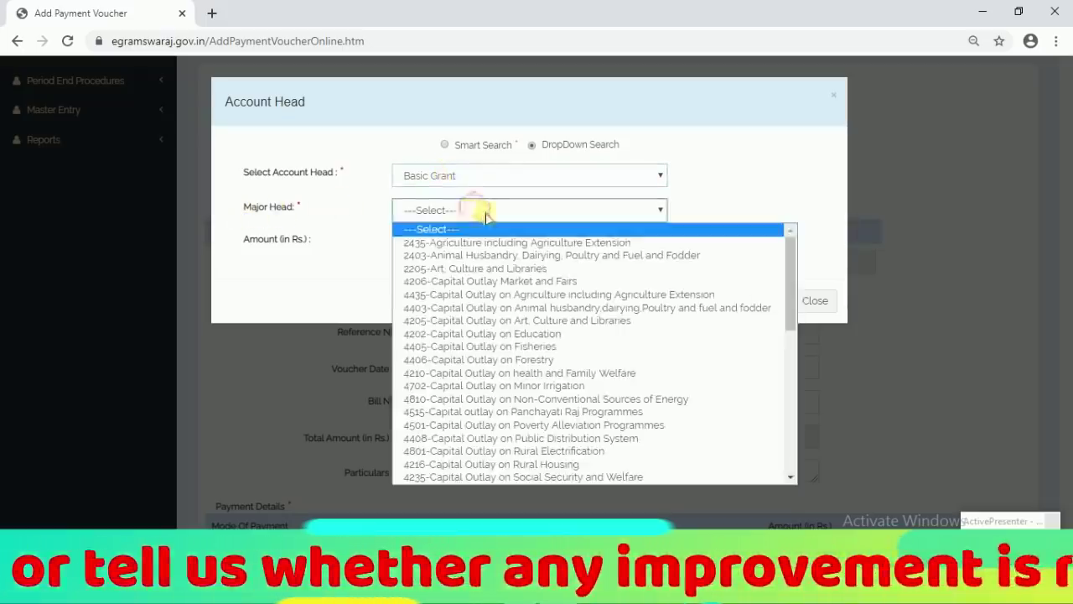
{"action": "scroll", "coordinate": [579, 340], "scroll_direction": "down", "scroll_amount": 5}
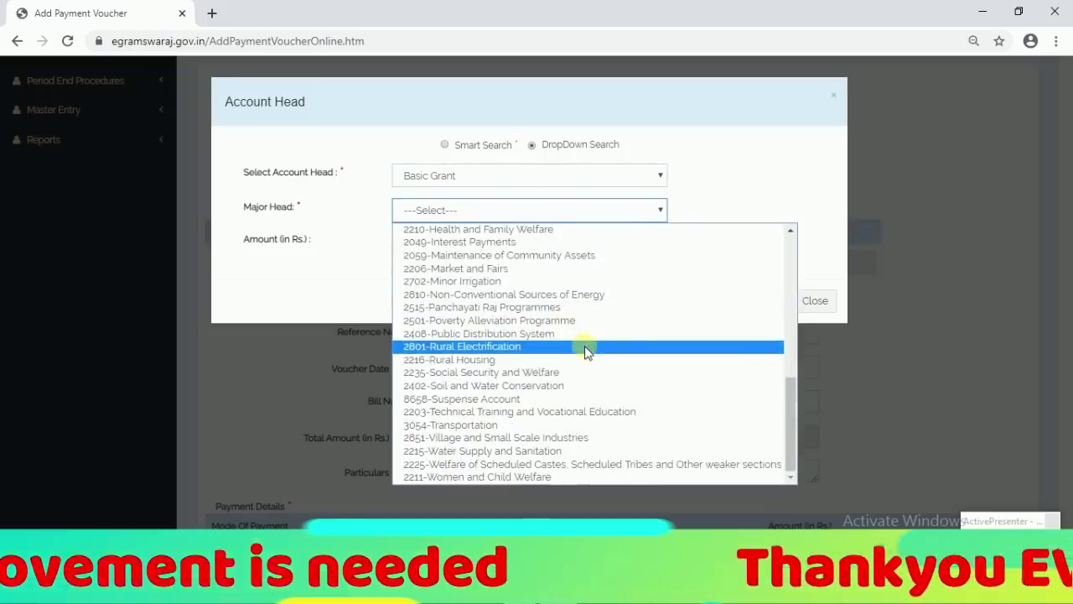
{"action": "scroll", "coordinate": [585, 351], "scroll_direction": "up", "scroll_amount": 5}
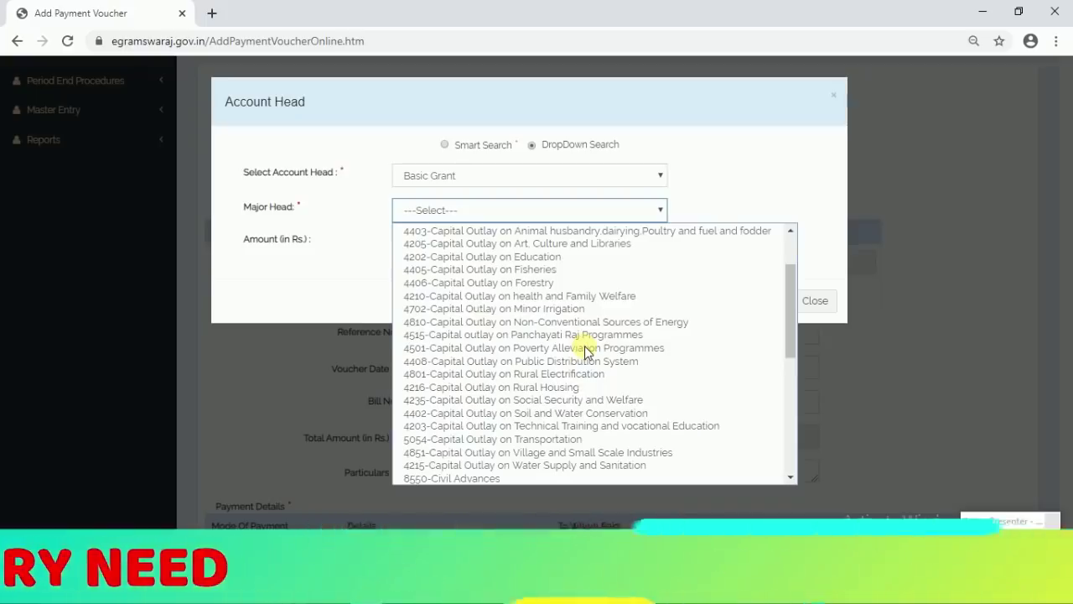
{"action": "scroll", "coordinate": [585, 351], "scroll_direction": "down", "scroll_amount": 4}
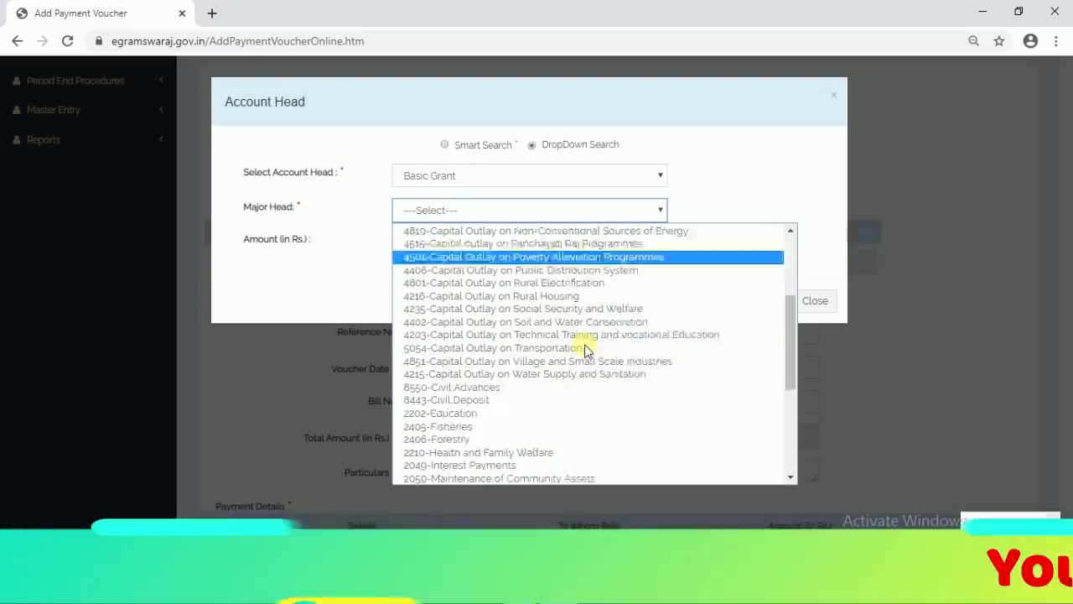
{"action": "left_click_drag", "start_coordinate": [791, 372], "coordinate": [788, 333]}
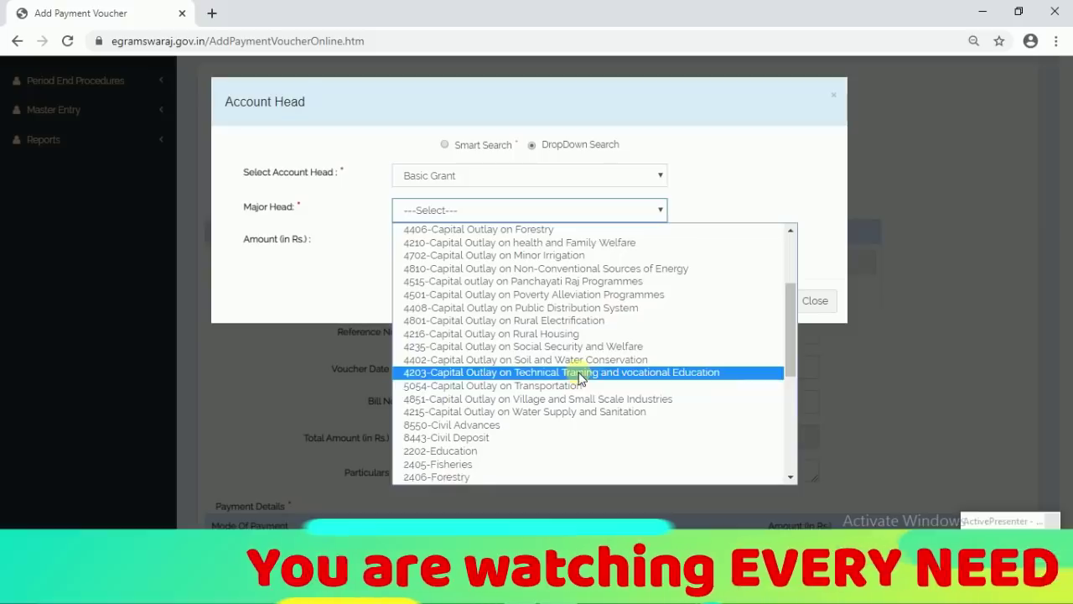
{"action": "left_click", "coordinate": [489, 387]}
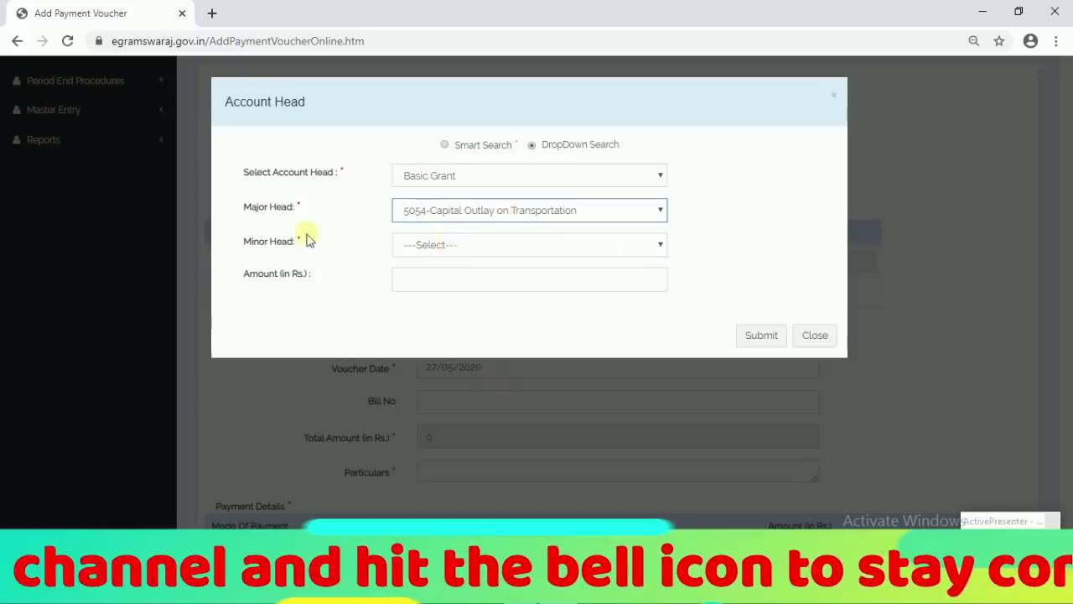
- Set the minor head to 101-Construction of Village\District Roads and the FFC PFMS head to 06 - Construction / Maintenance of Roads
{"action": "left_click", "coordinate": [461, 245]}
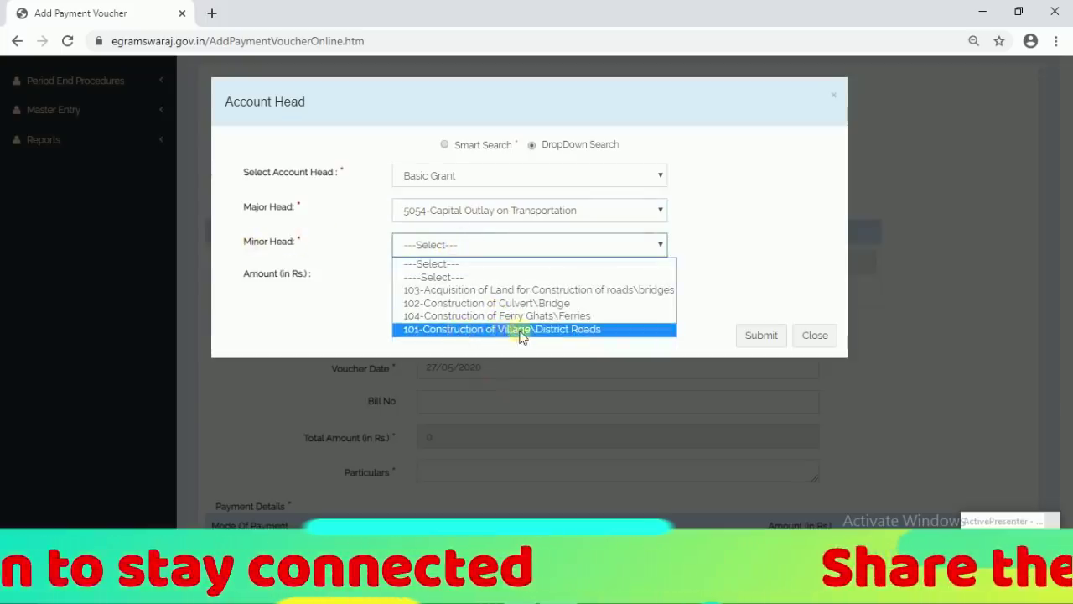
{"action": "left_click", "coordinate": [455, 330]}
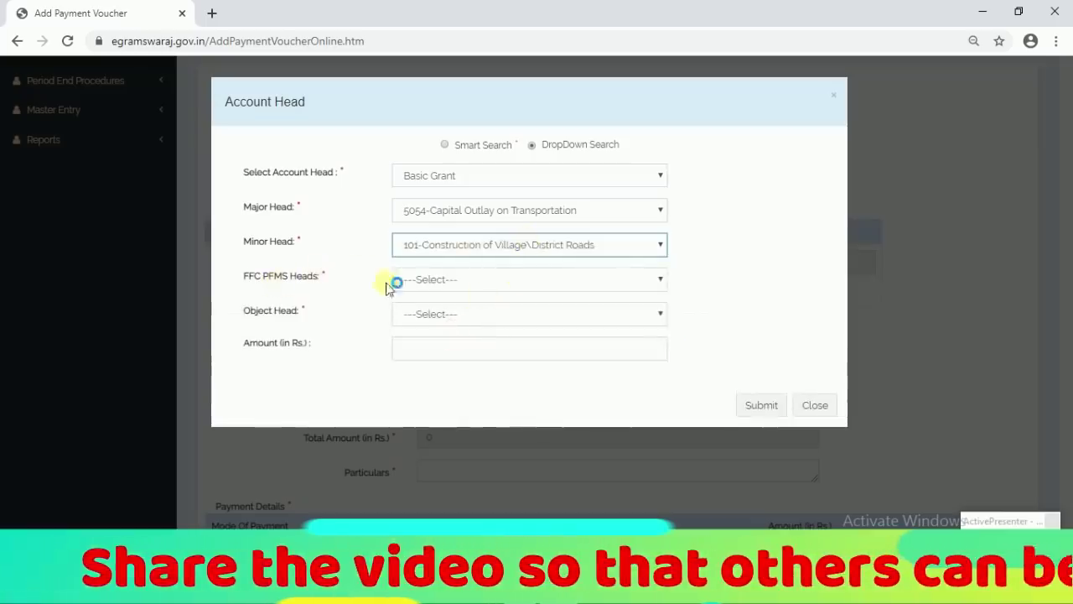
{"action": "left_click", "coordinate": [443, 281]}
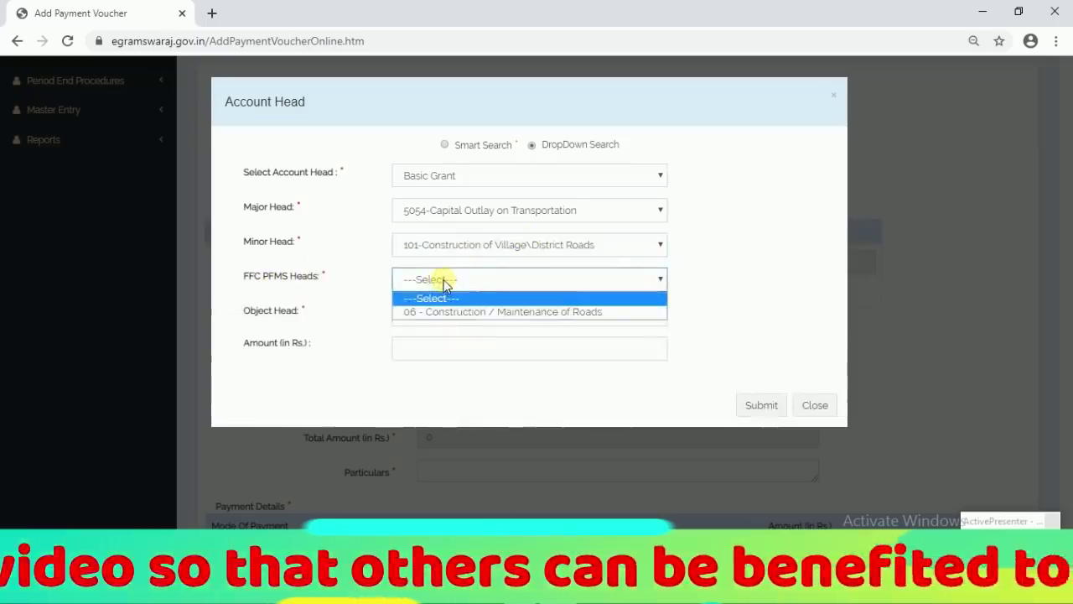
{"action": "left_click", "coordinate": [493, 312]}
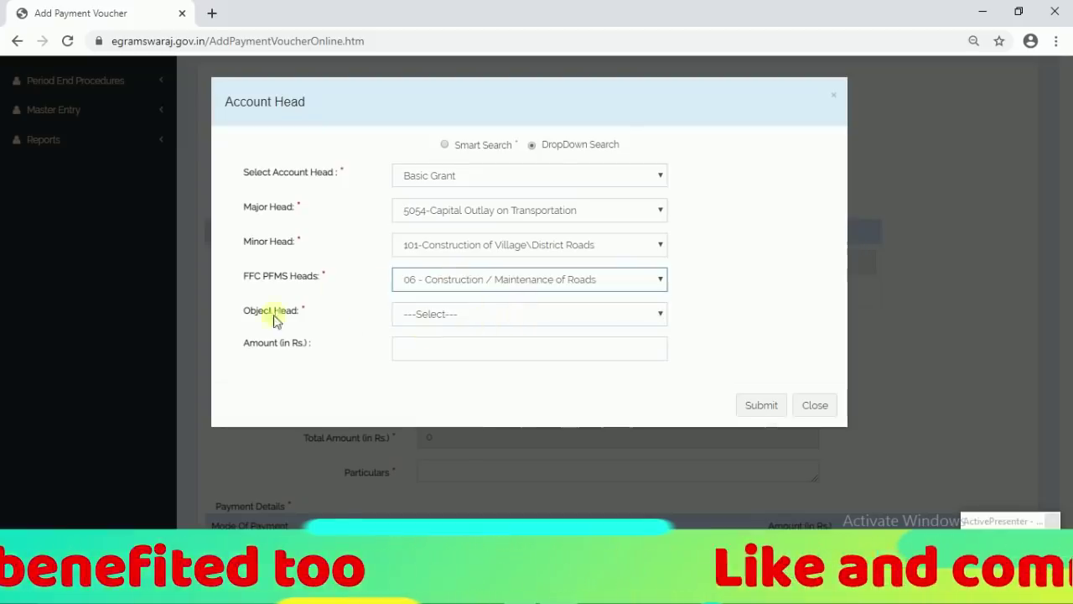
- Set the object head to 80-Other Expenditure with an amount of 1140 rupees and submit the account head
{"action": "left_click", "coordinate": [457, 317]}
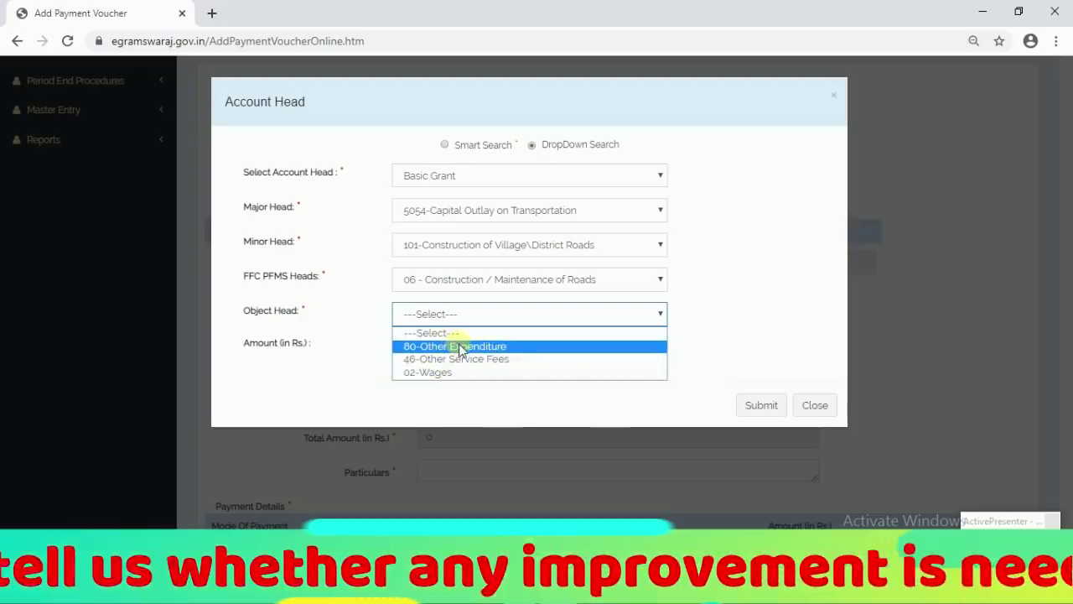
{"action": "left_click", "coordinate": [460, 346]}
{"action": "left_click", "coordinate": [436, 349]}
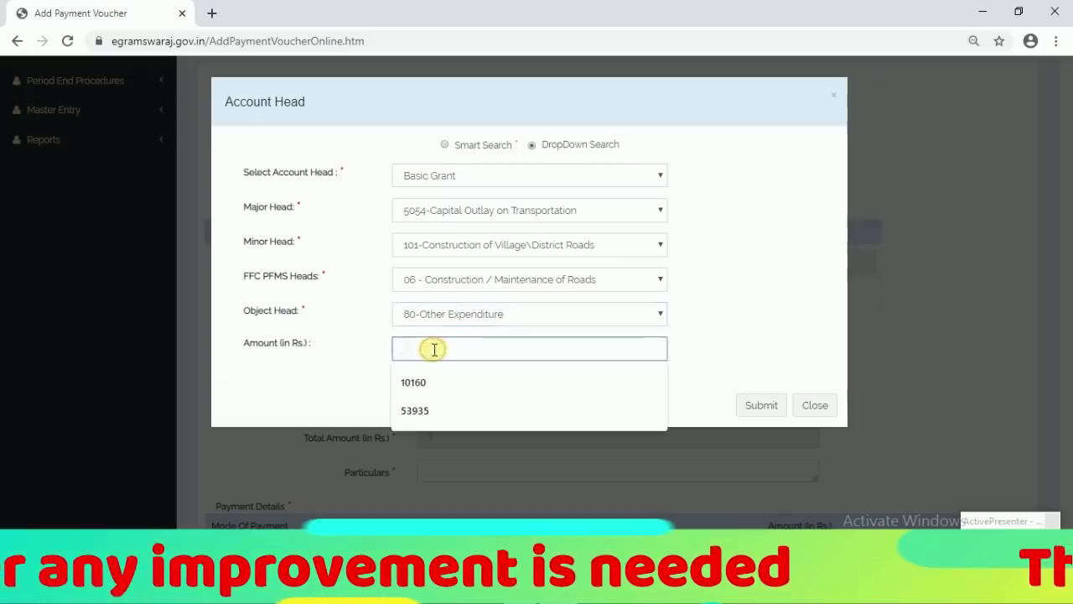
{"action": "left_click", "coordinate": [334, 357]}
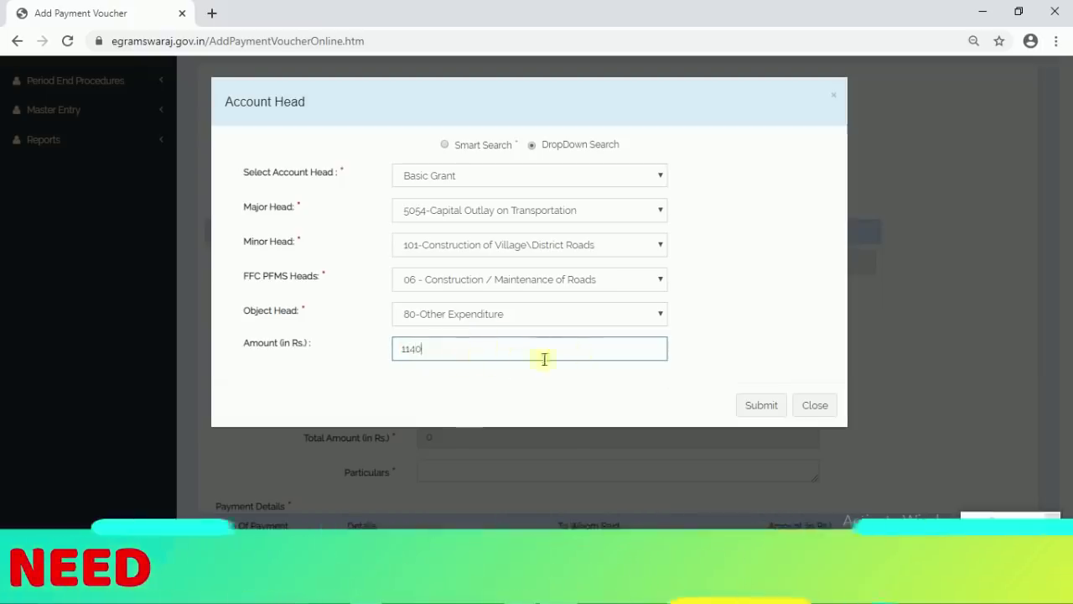
{"action": "left_click", "coordinate": [763, 405]}
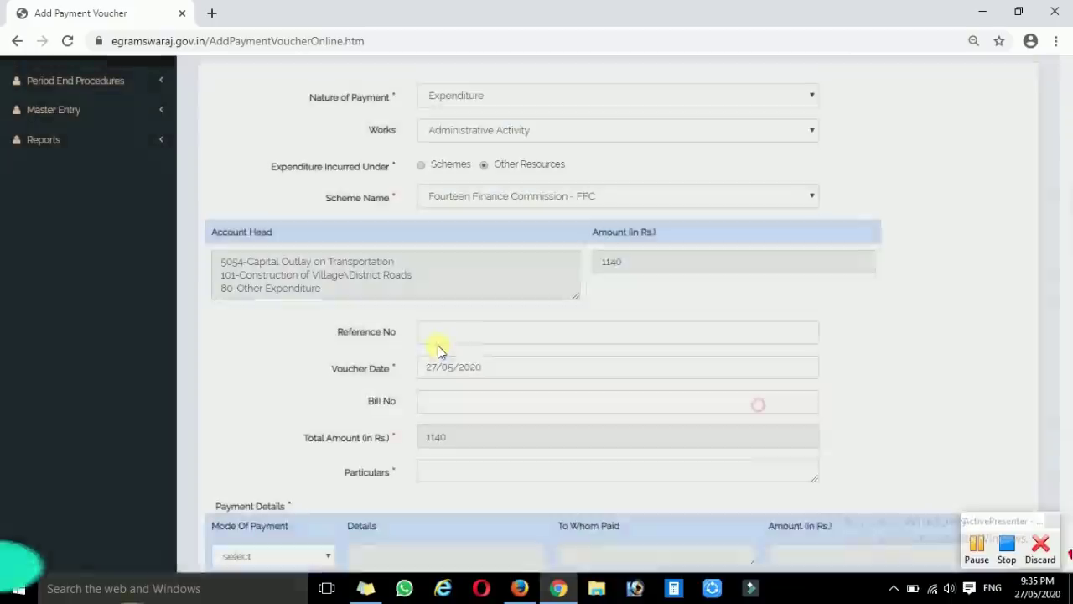
- Describe the CC road work's labour payment in the voucher's particulars
{"action": "scroll", "coordinate": [804, 352], "scroll_direction": "down", "scroll_amount": 2}
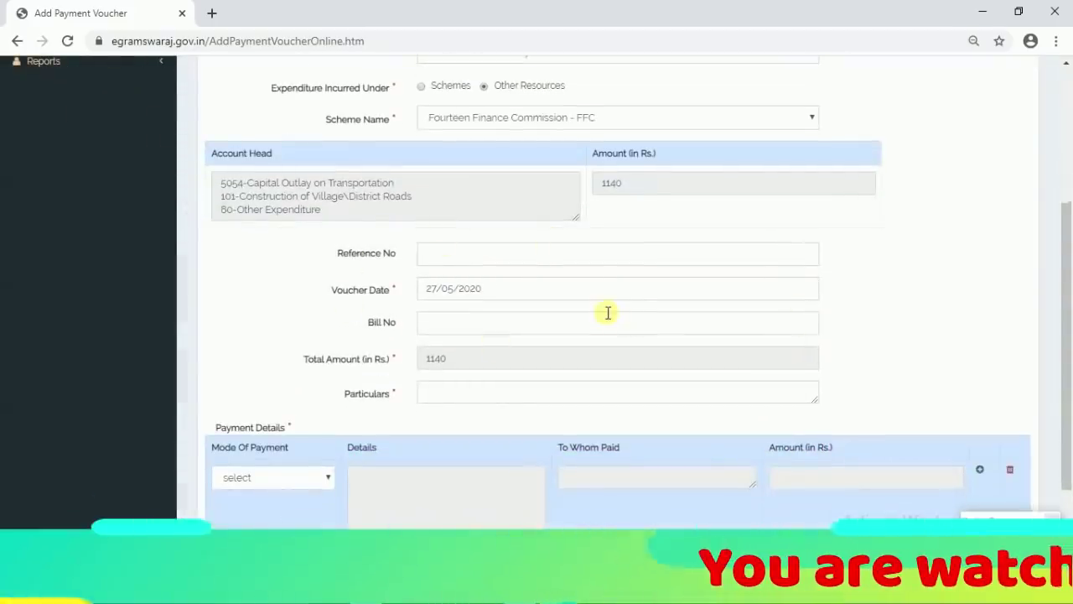
{"action": "scroll", "coordinate": [608, 311], "scroll_direction": "down", "scroll_amount": 1}
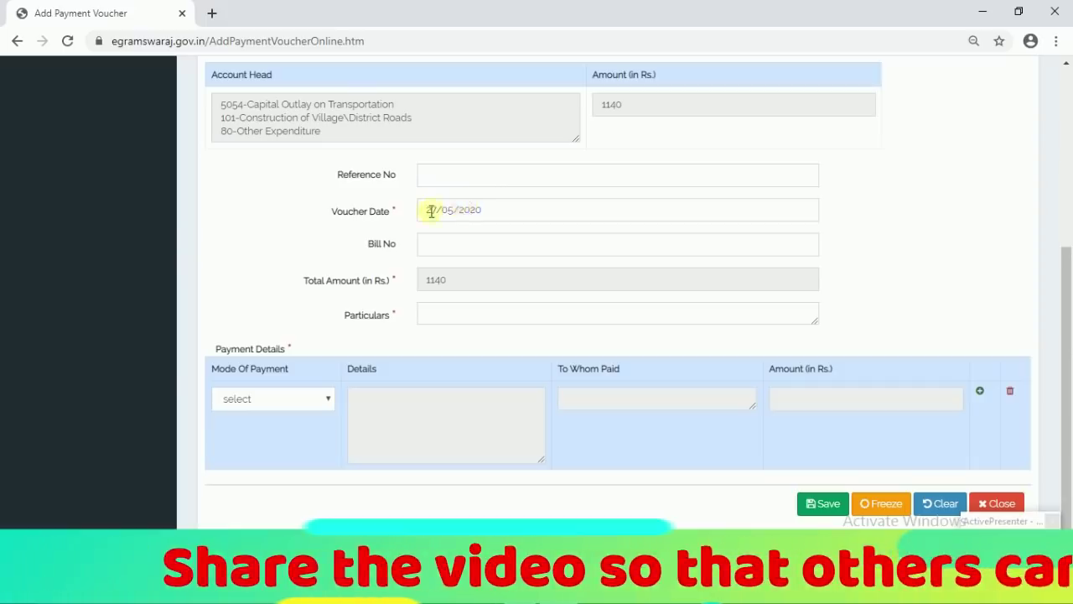
{"action": "scroll", "coordinate": [459, 201], "scroll_direction": "down", "scroll_amount": 1}
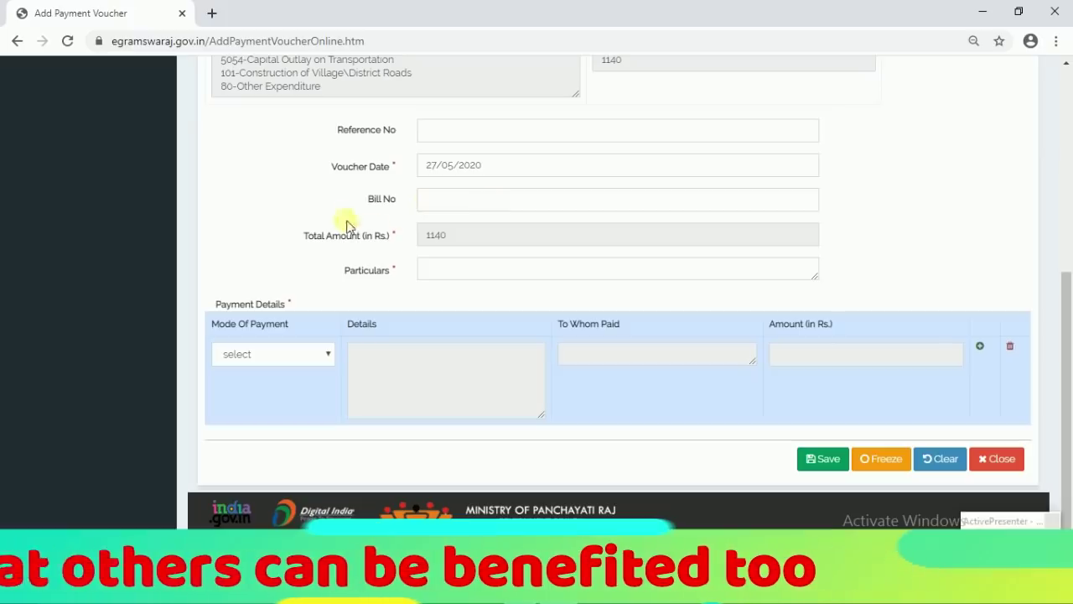
{"action": "left_click", "coordinate": [440, 270]}
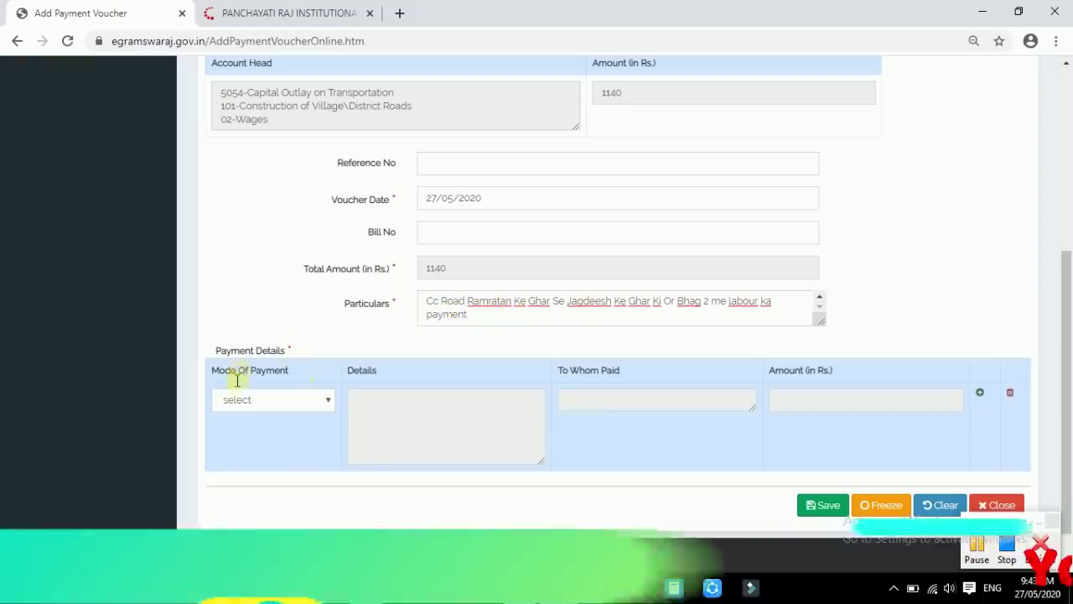
- Set the mode of payment to PFMS and submit its details with Bank Account as account type and the listed account number
{"action": "left_click", "coordinate": [290, 400]}
{"action": "left_click", "coordinate": [266, 436]}
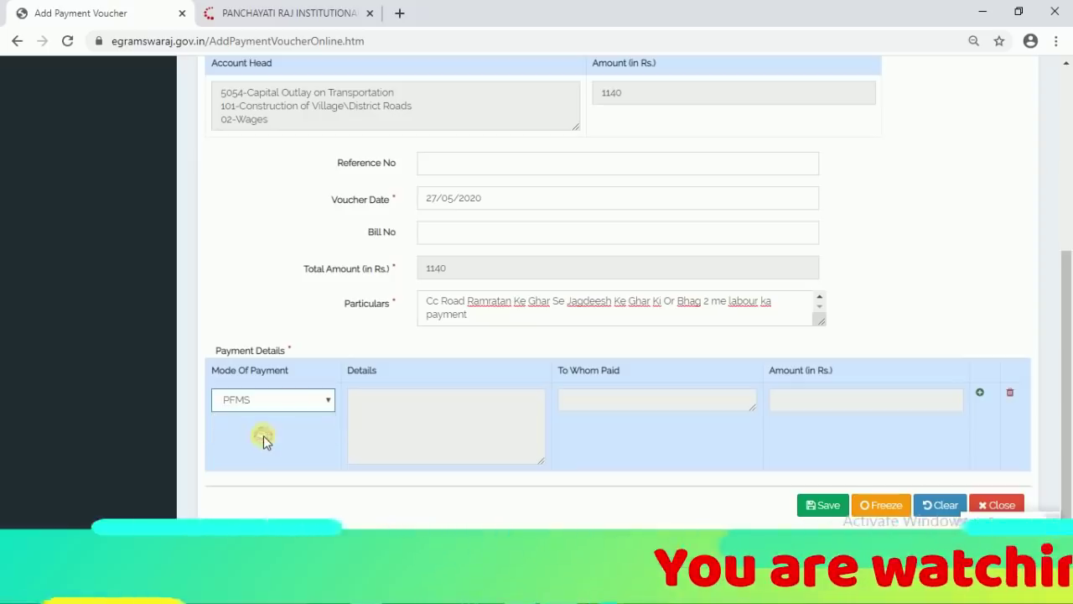
{"action": "left_click", "coordinate": [378, 419]}
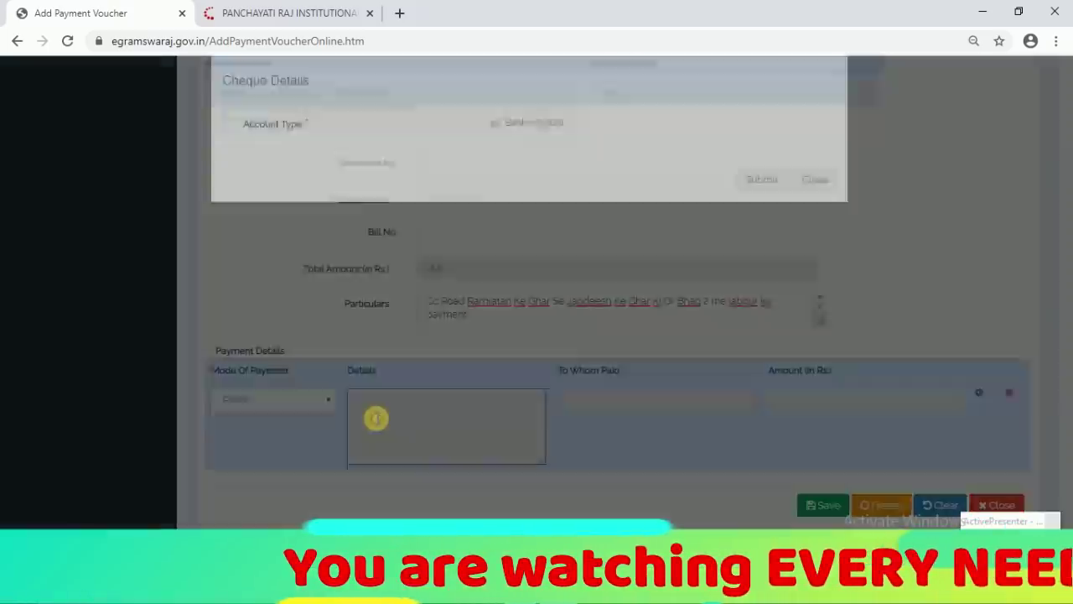
{"action": "left_click", "coordinate": [494, 145]}
{"action": "left_click", "coordinate": [515, 179]}
{"action": "left_click", "coordinate": [526, 212]}
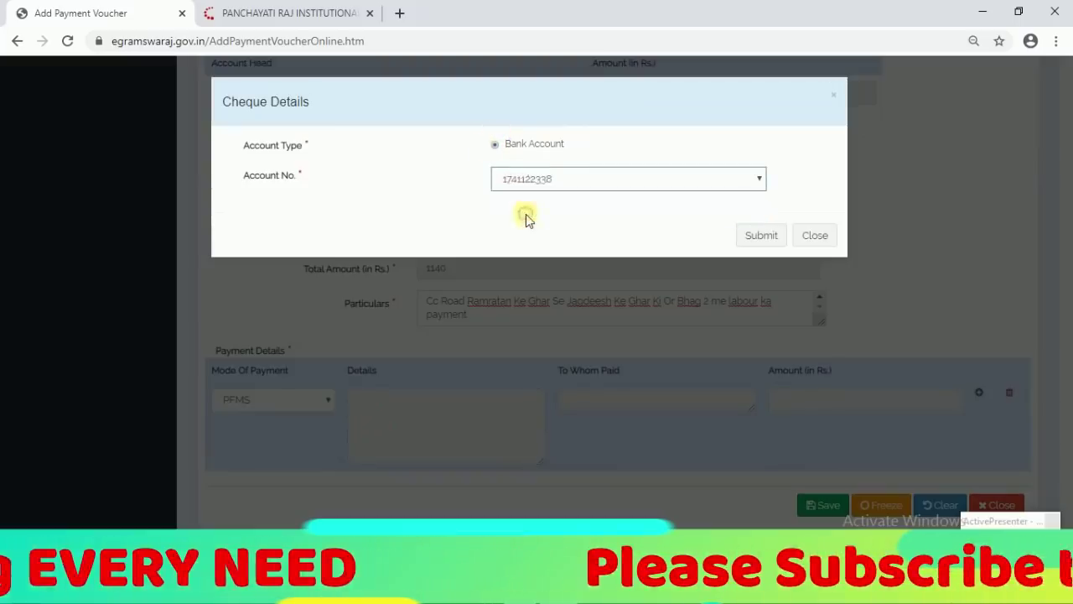
{"action": "left_click", "coordinate": [761, 237]}
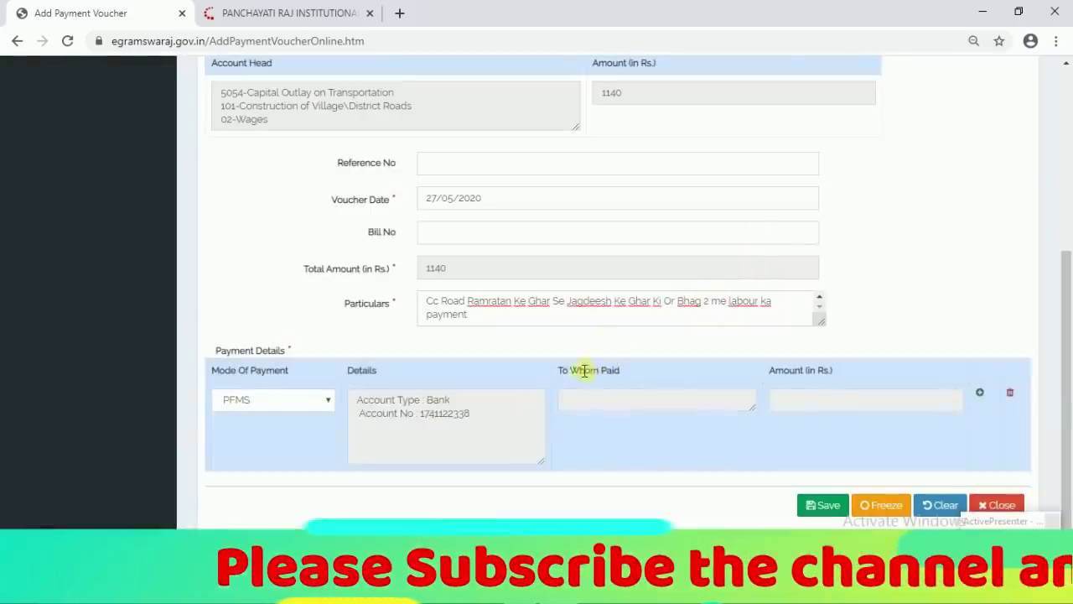
- List the possible payees for the PFMS payment through the check box option, with Agency as the payee type
{"action": "left_click", "coordinate": [625, 402]}
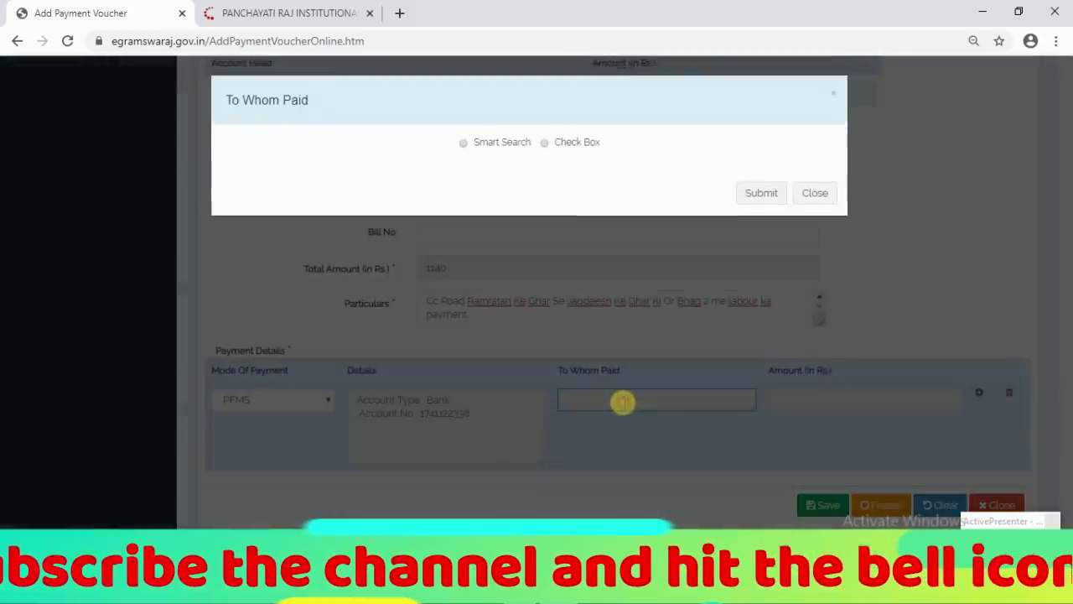
{"action": "left_click", "coordinate": [544, 144]}
{"action": "left_click", "coordinate": [463, 175]}
{"action": "left_click", "coordinate": [443, 207]}
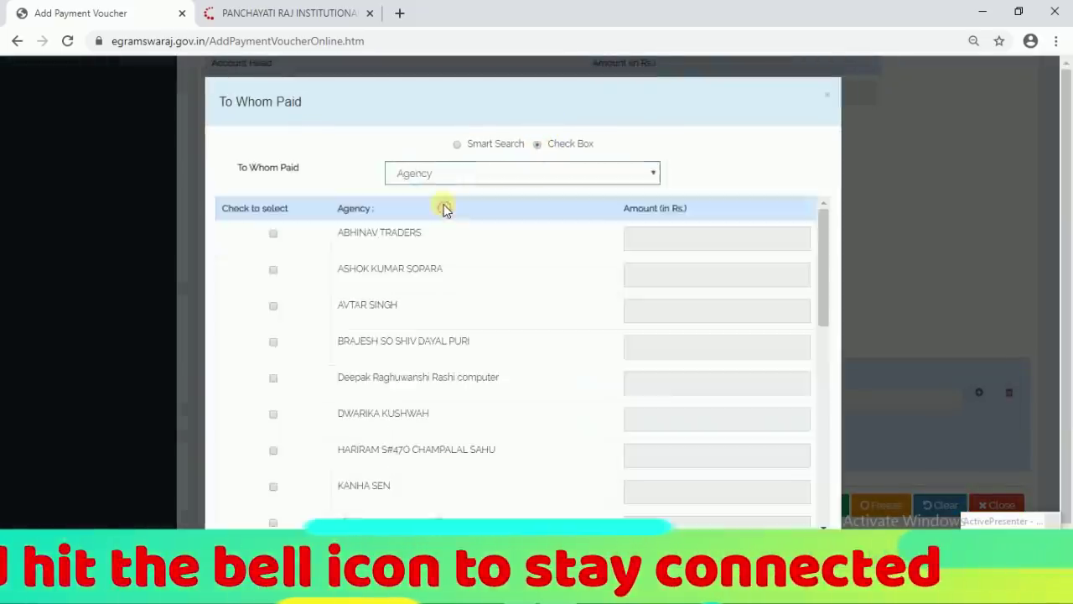
{"action": "left_click", "coordinate": [449, 172]}
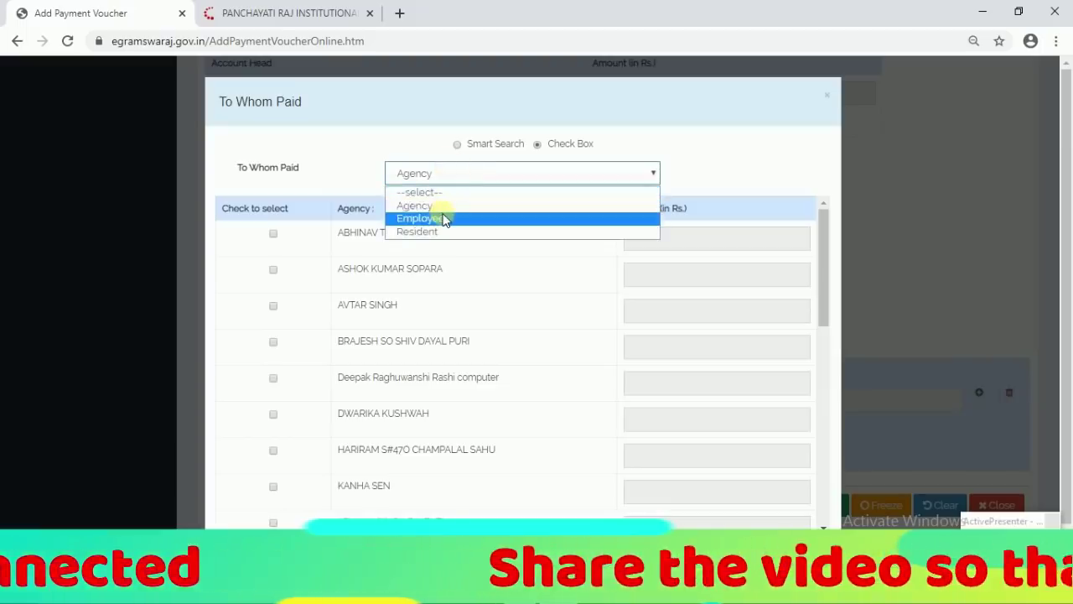
{"action": "left_click", "coordinate": [442, 207]}
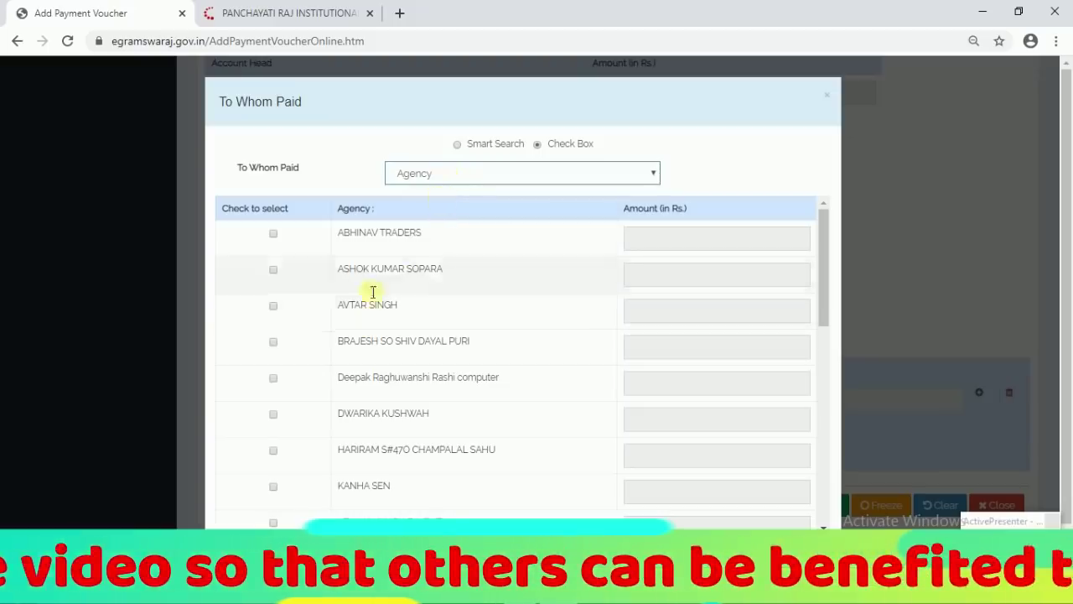
{"action": "scroll", "coordinate": [356, 292], "scroll_direction": "down", "scroll_amount": 7}
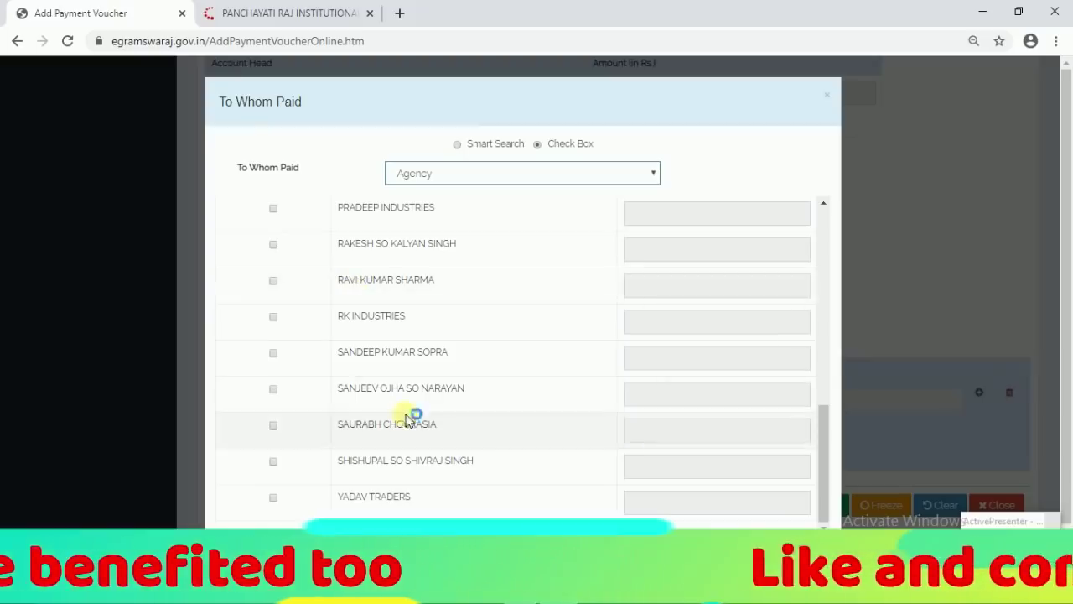
{"action": "scroll", "coordinate": [385, 456], "scroll_direction": "up", "scroll_amount": 7}
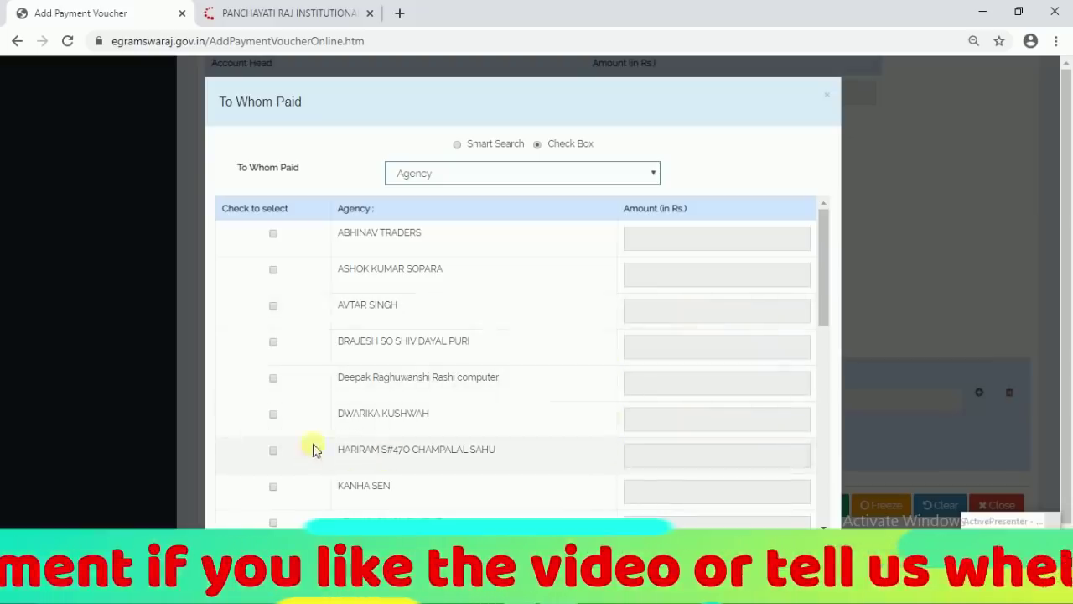
- Select the sixth agency in the payee list, set its amount to 1140 rupees and submit the payee
{"action": "left_click", "coordinate": [272, 415]}
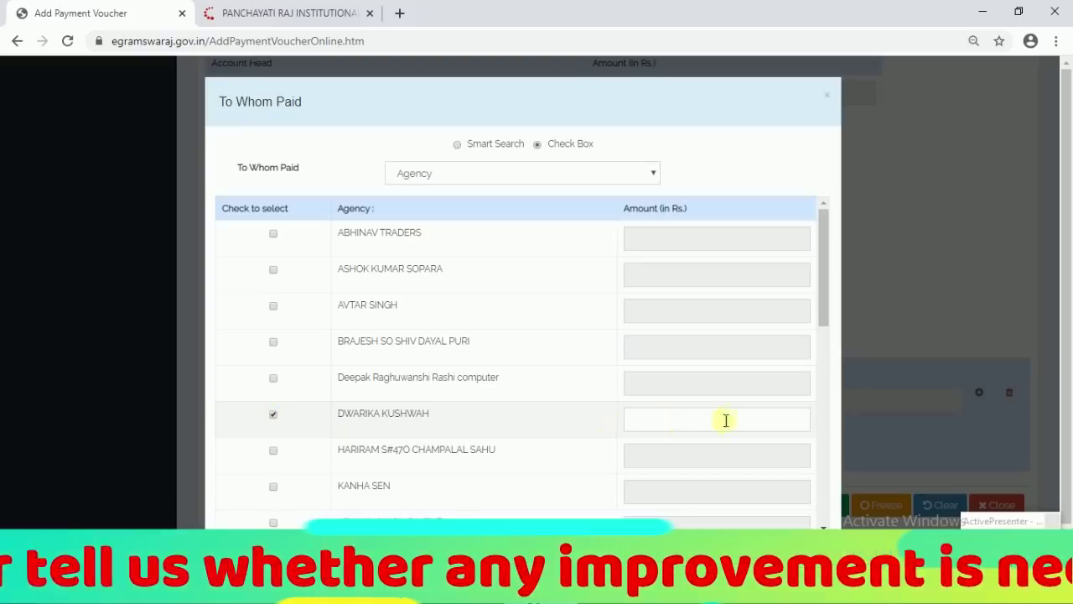
{"action": "left_click", "coordinate": [678, 424]}
{"action": "type", "text": "1140"}
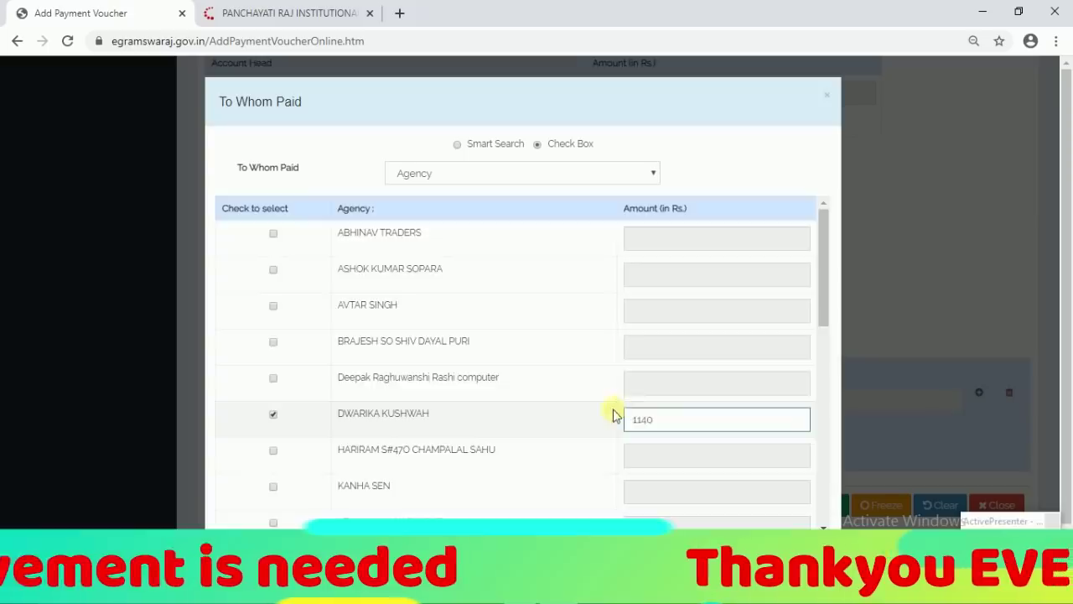
{"action": "scroll", "coordinate": [611, 412], "scroll_direction": "down", "scroll_amount": 12}
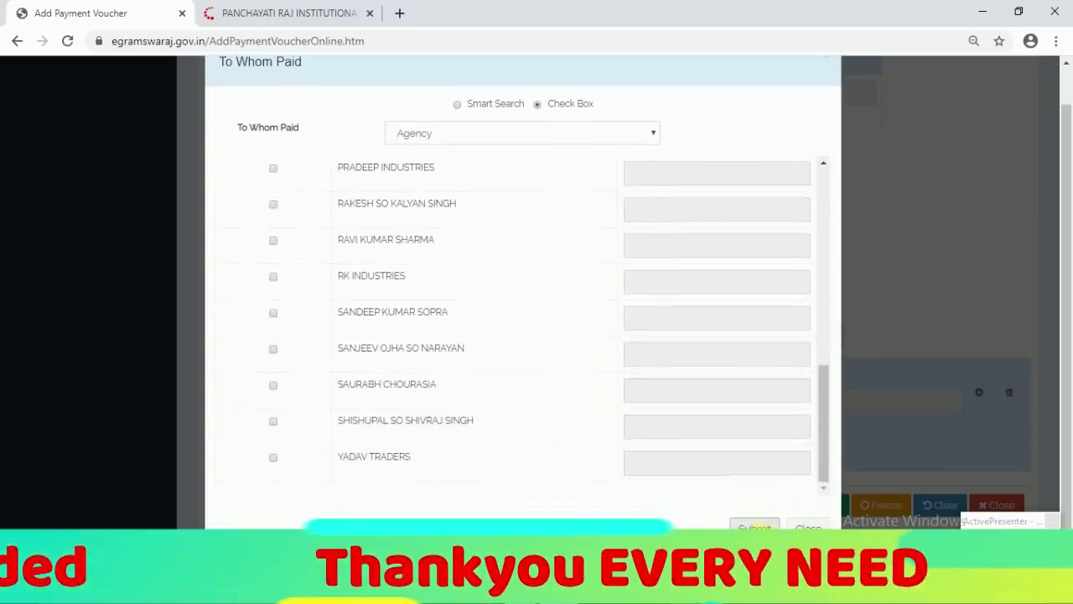
{"action": "left_click", "coordinate": [754, 526]}
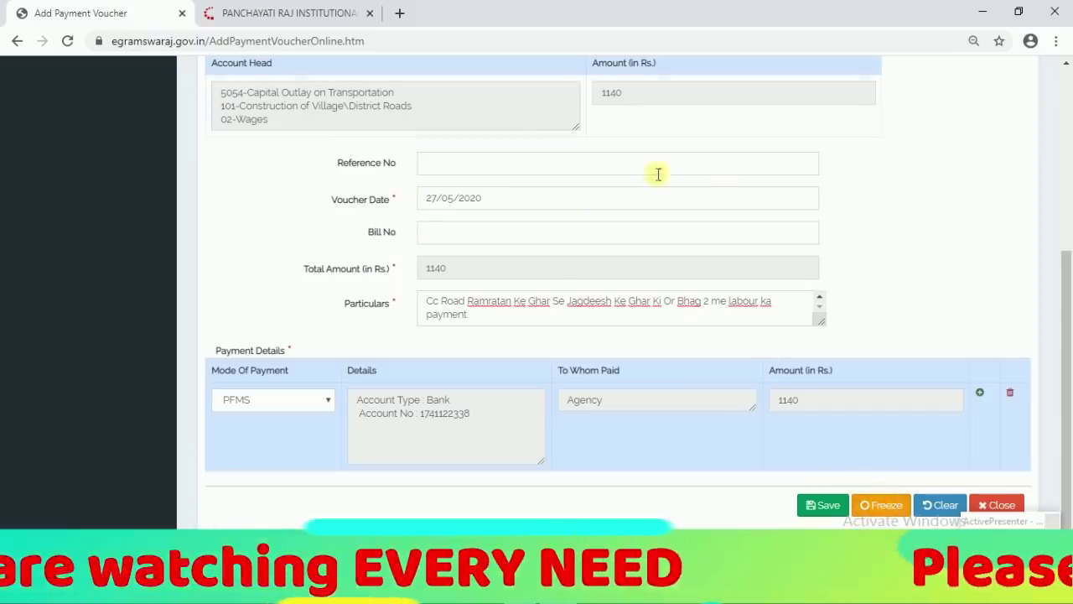
- Freeze the completed payment voucher and return to the portal's home page
{"action": "left_click", "coordinate": [885, 505]}
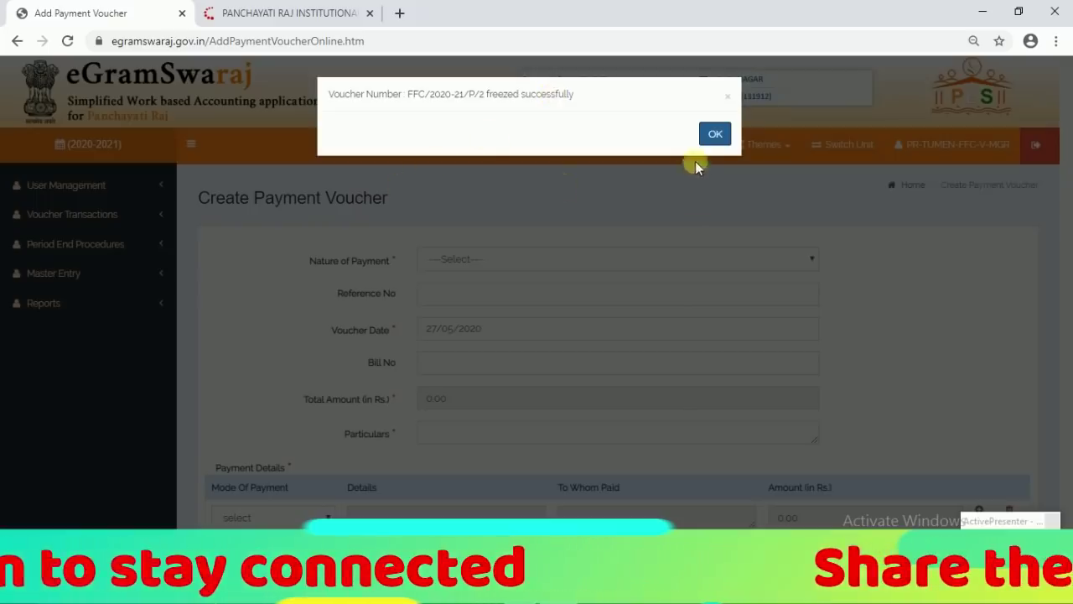
{"action": "left_click", "coordinate": [714, 137]}
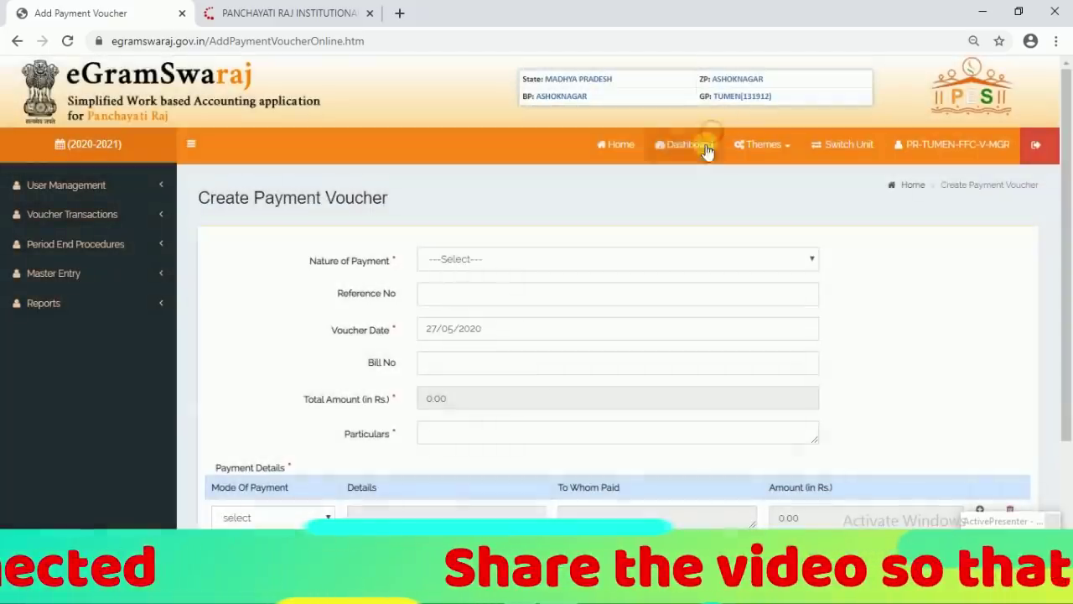
{"action": "left_click", "coordinate": [617, 145]}
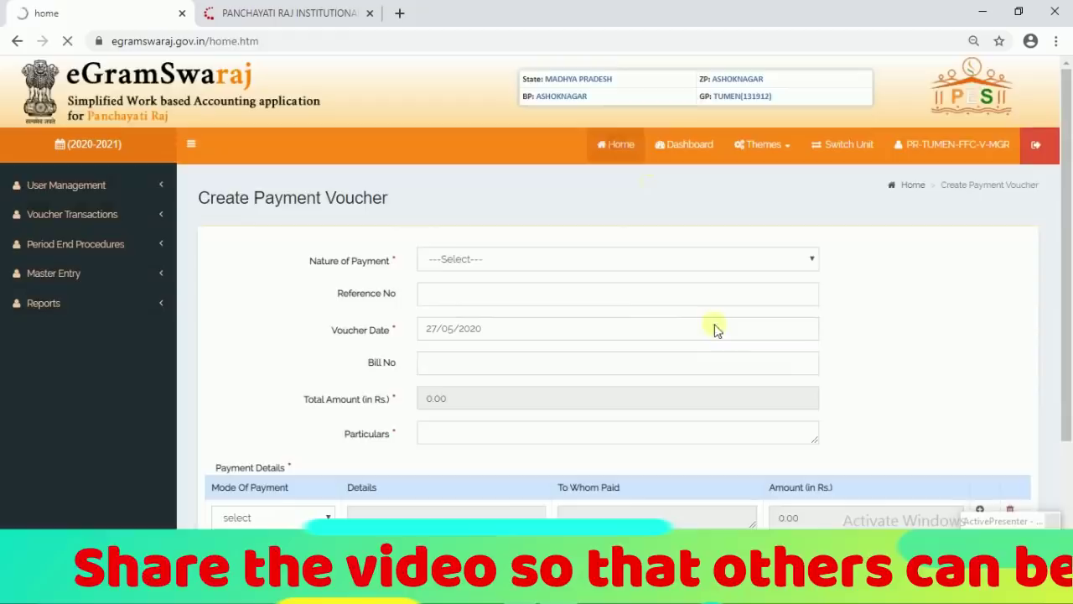
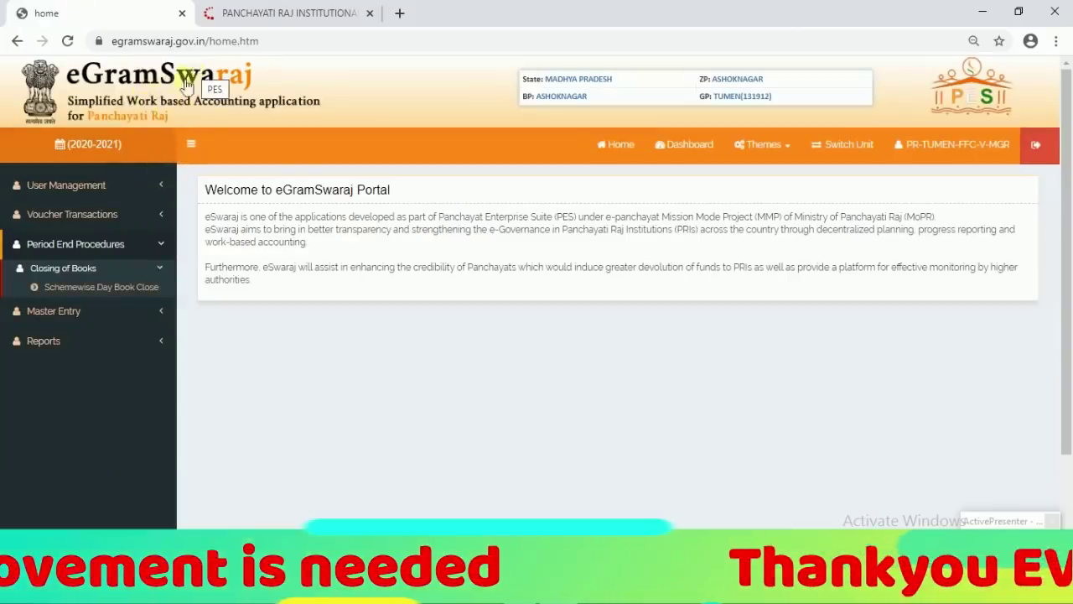
- Switch to PRIASoft to review its bank, treasury and post office reconciliation options, and return to eGramSwaraj
{"action": "left_click", "coordinate": [286, 7]}
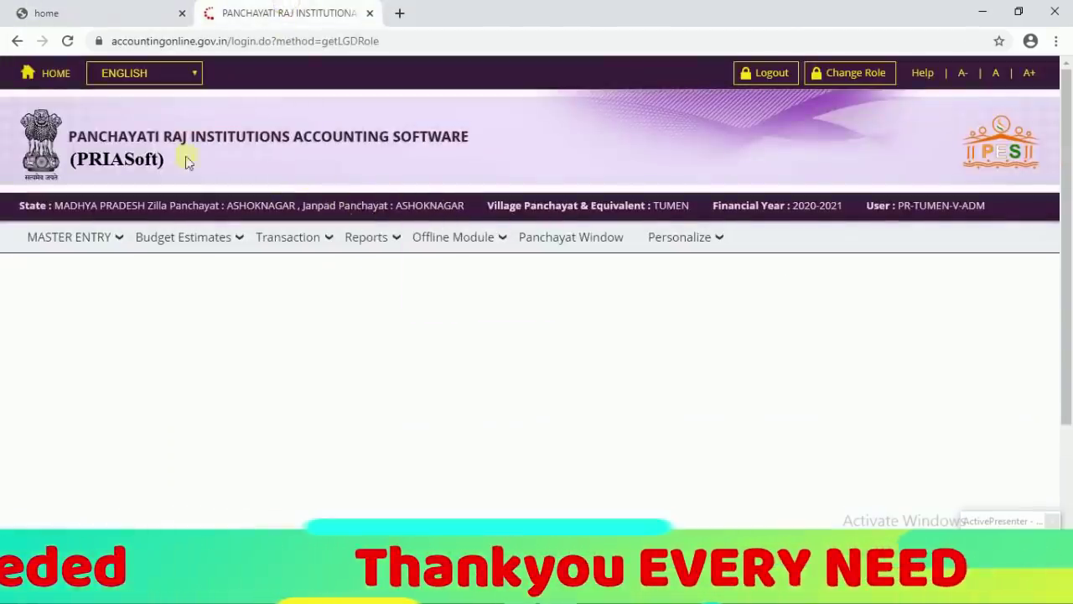
{"action": "mouse_move", "coordinate": [297, 244]}
{"action": "mouse_move", "coordinate": [306, 345]}
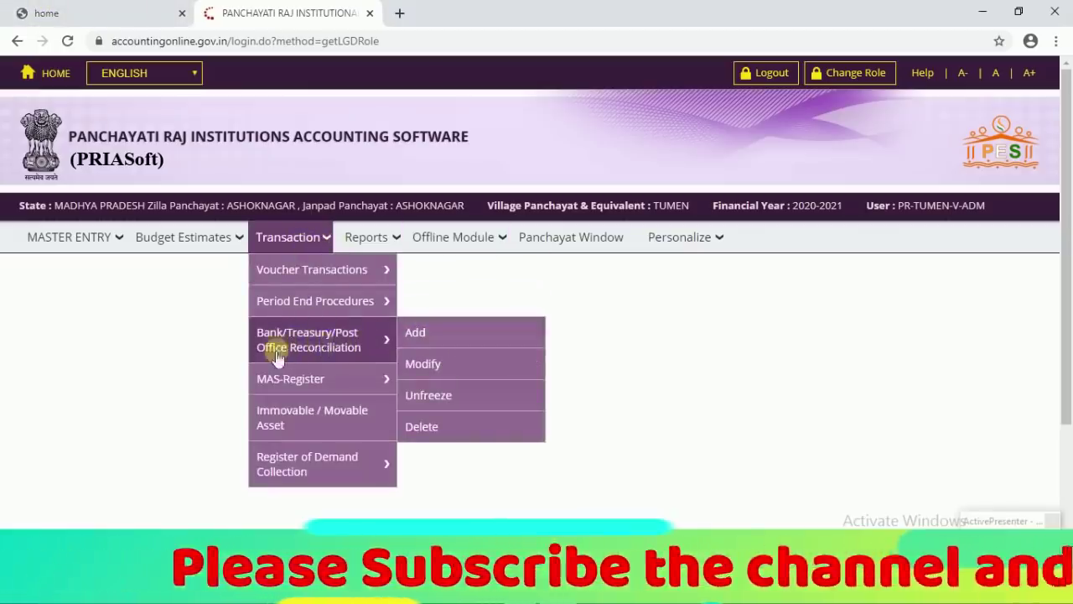
{"action": "left_click", "coordinate": [94, 10]}
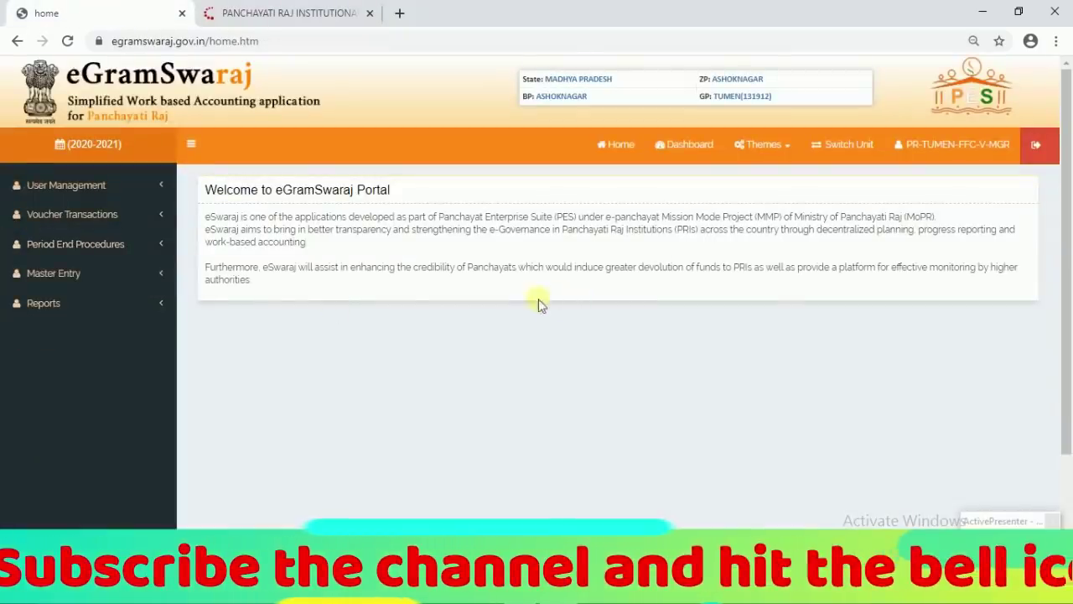
- Close the scheme-wise day book of the Fourteen Finance Commission for 27/05/2020
{"action": "left_click", "coordinate": [73, 252]}
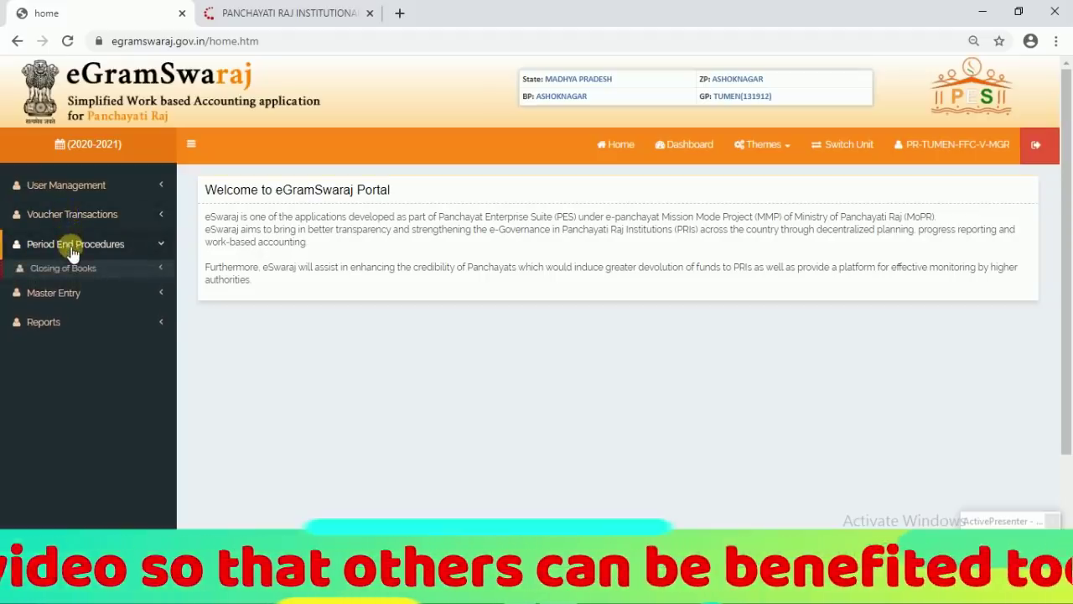
{"action": "left_click", "coordinate": [75, 270]}
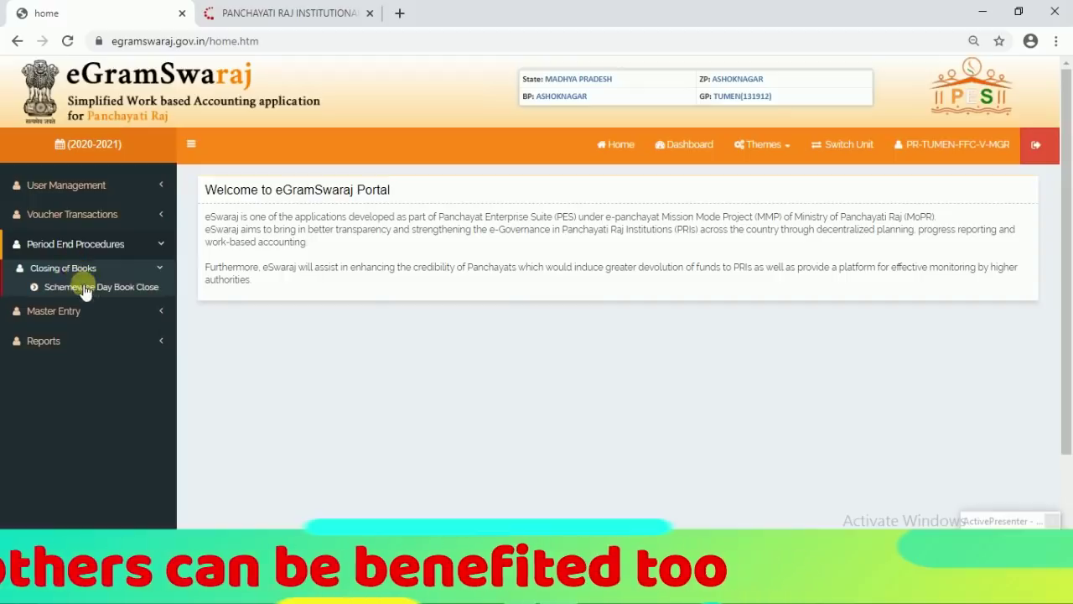
{"action": "left_click", "coordinate": [80, 288]}
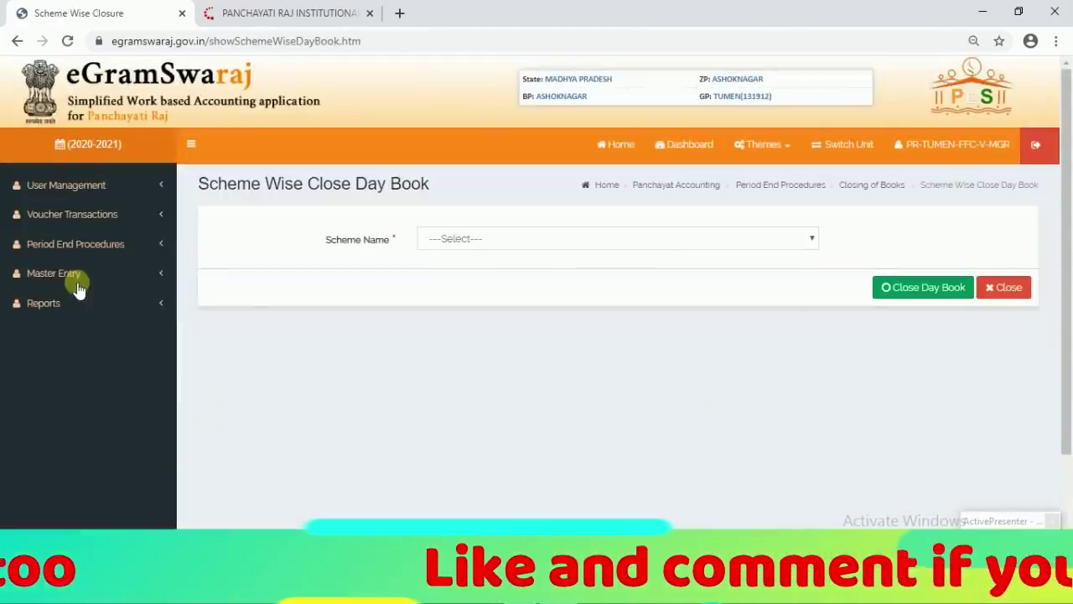
{"action": "left_click", "coordinate": [485, 239]}
{"action": "left_click", "coordinate": [477, 272]}
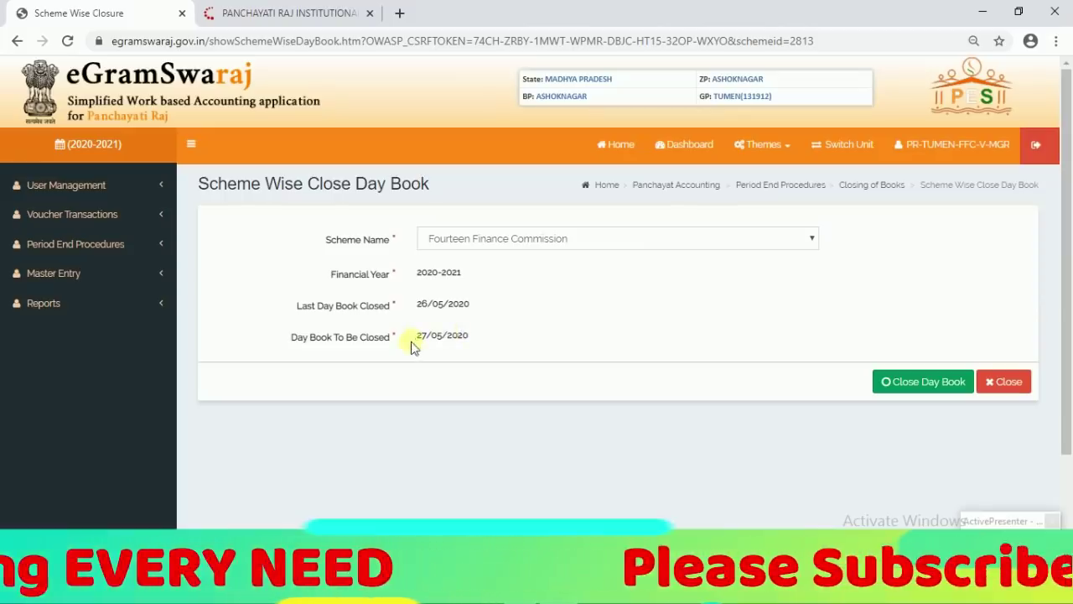
{"action": "left_click_drag", "start_coordinate": [420, 337], "coordinate": [472, 336]}
{"action": "left_click", "coordinate": [445, 336]}
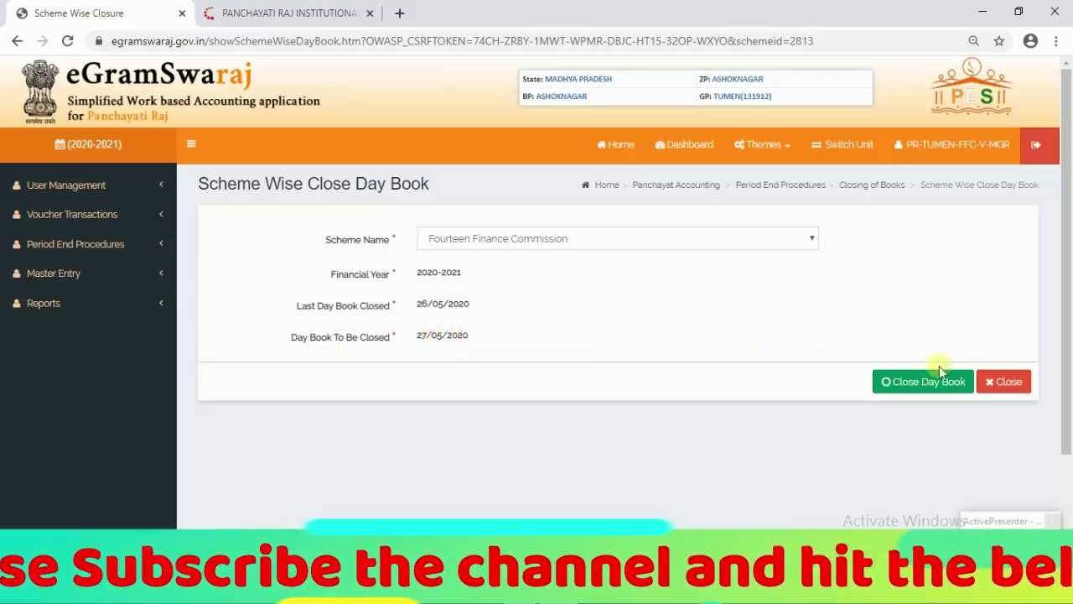
{"action": "left_click", "coordinate": [925, 385]}
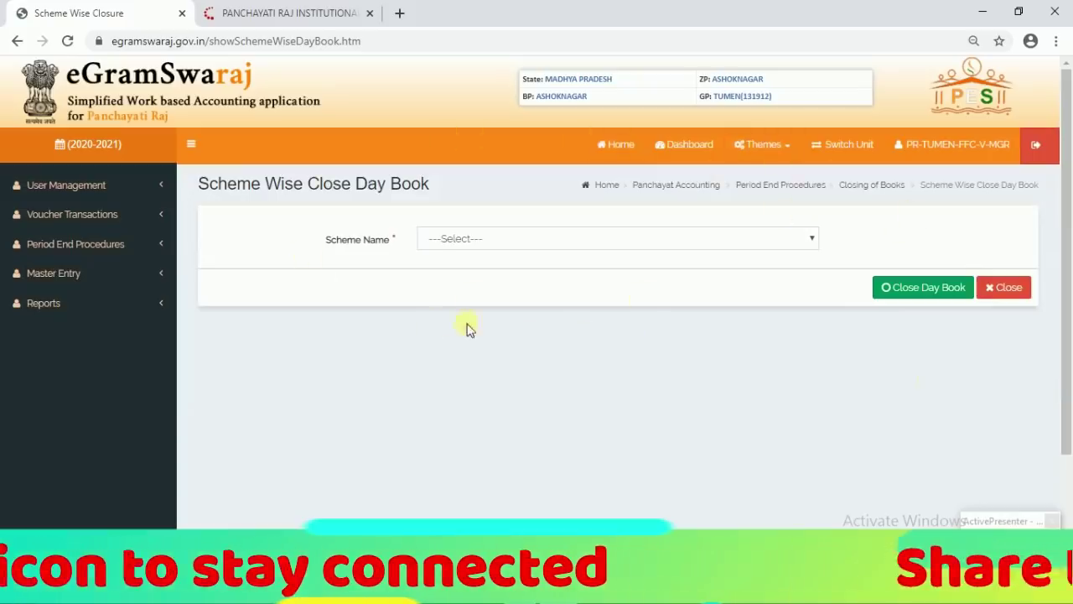
- Check whether another day book can be closed for the Fourteen Finance Commission scheme
{"action": "left_click", "coordinate": [487, 239]}
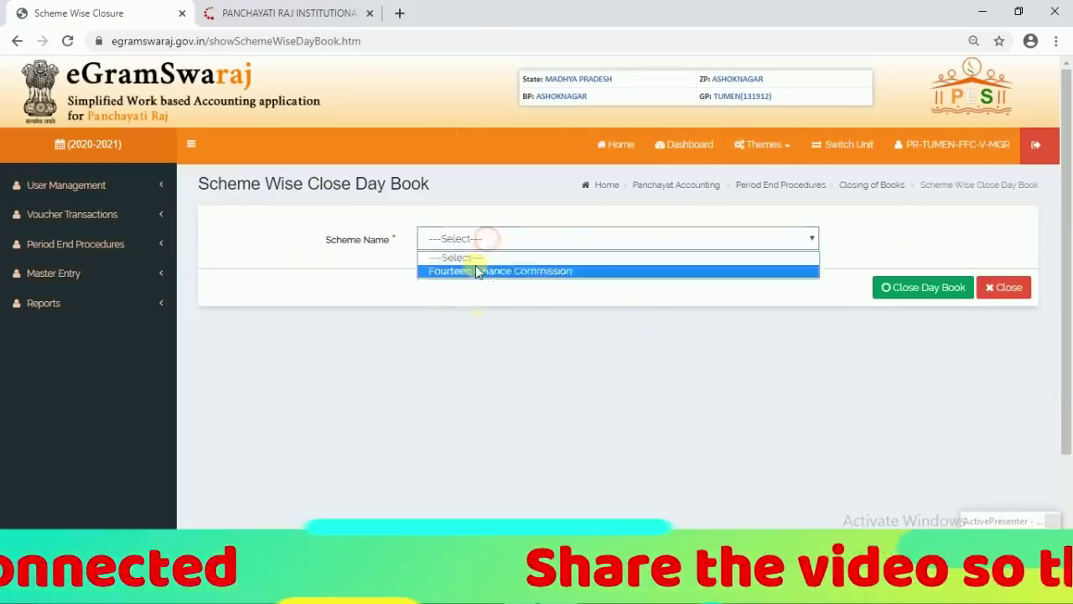
{"action": "left_click", "coordinate": [475, 271]}
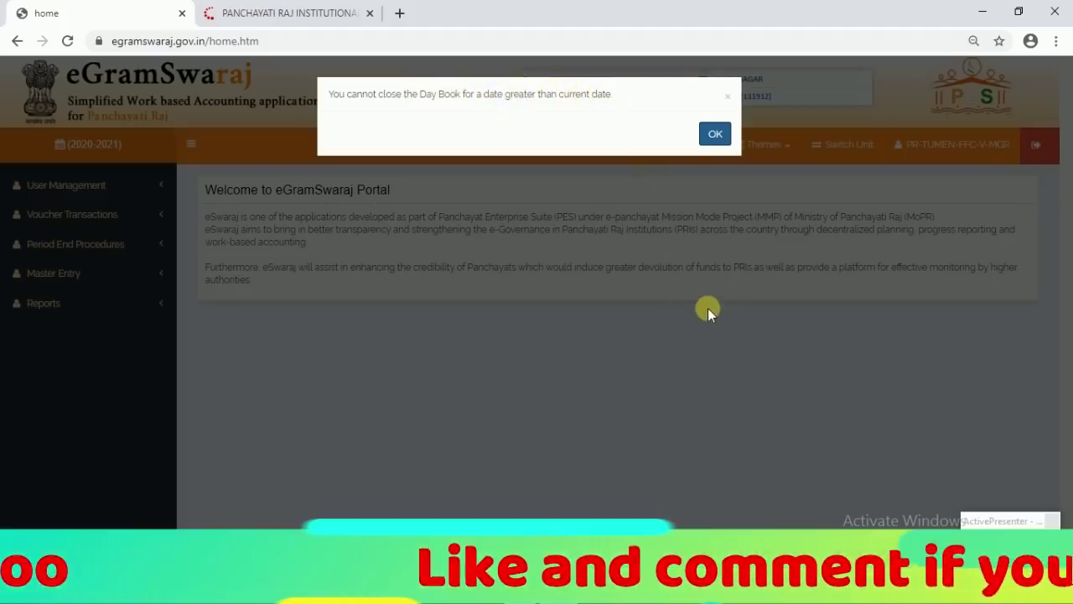
{"action": "left_click", "coordinate": [714, 133]}
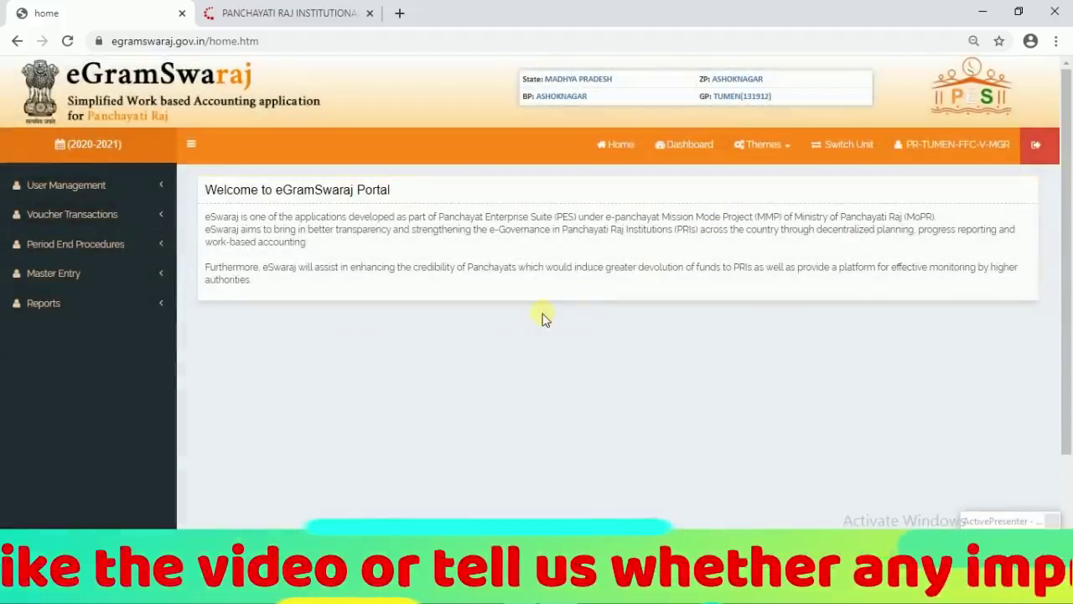
- Open the page for signing approved FTO payment files under DSC management
{"action": "left_click", "coordinate": [55, 277]}
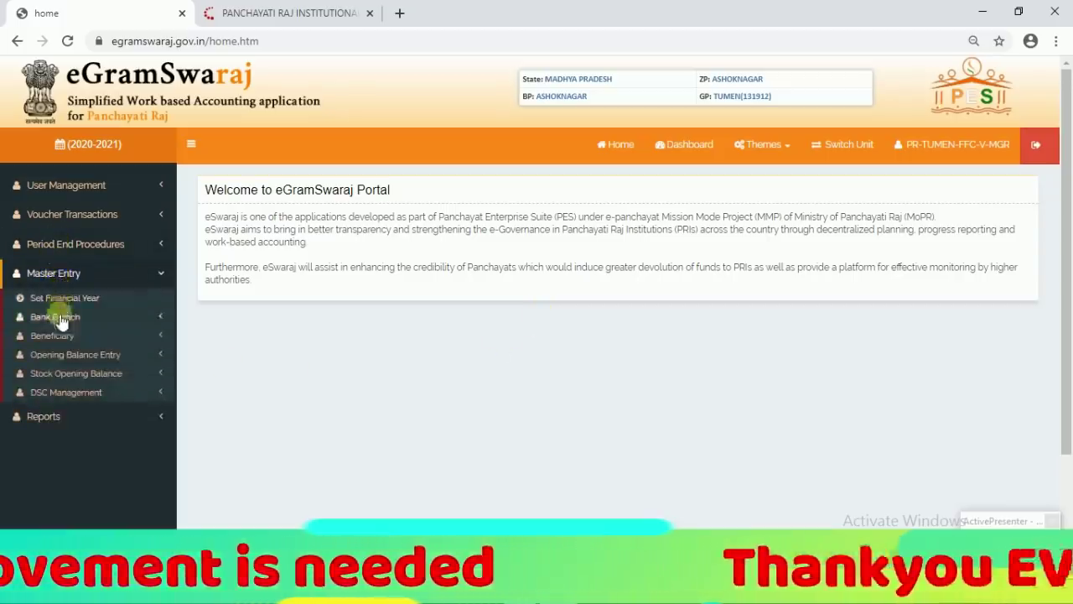
{"action": "left_click", "coordinate": [63, 394]}
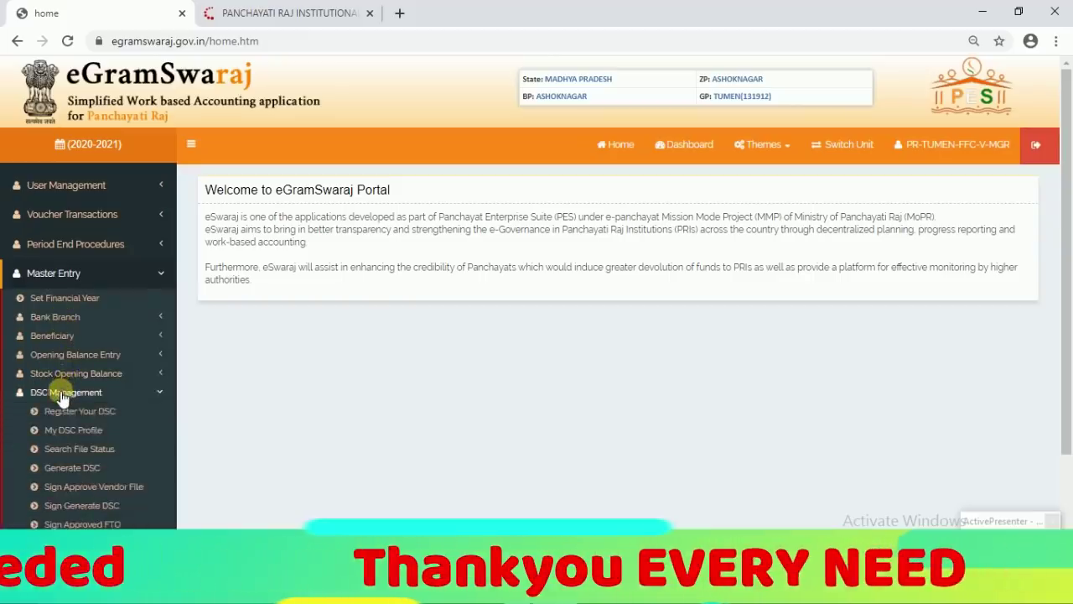
{"action": "scroll", "coordinate": [71, 402], "scroll_direction": "down", "scroll_amount": 1}
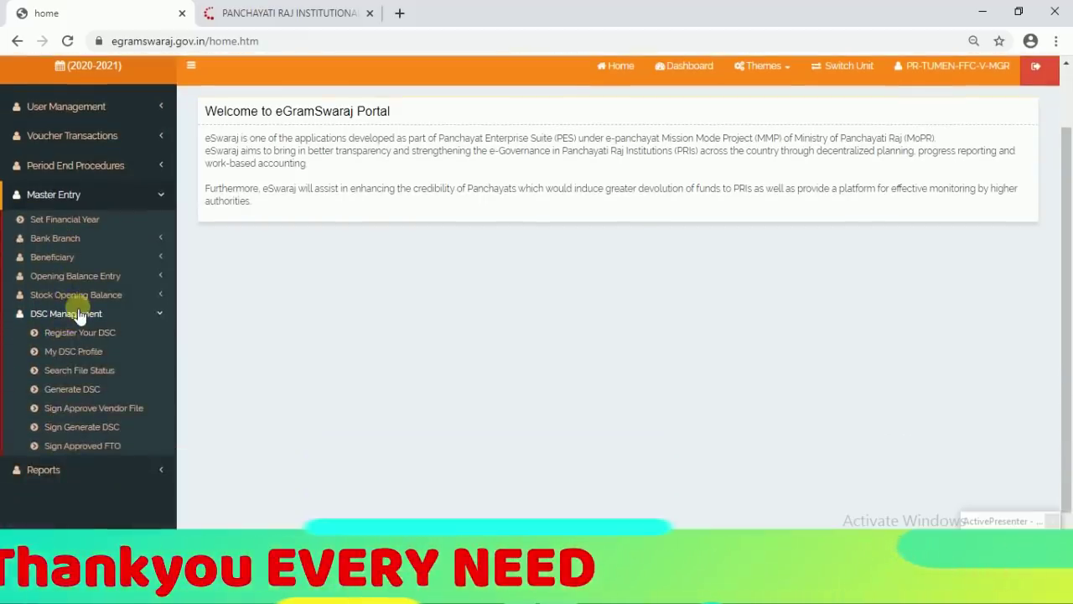
{"action": "left_click", "coordinate": [94, 450]}
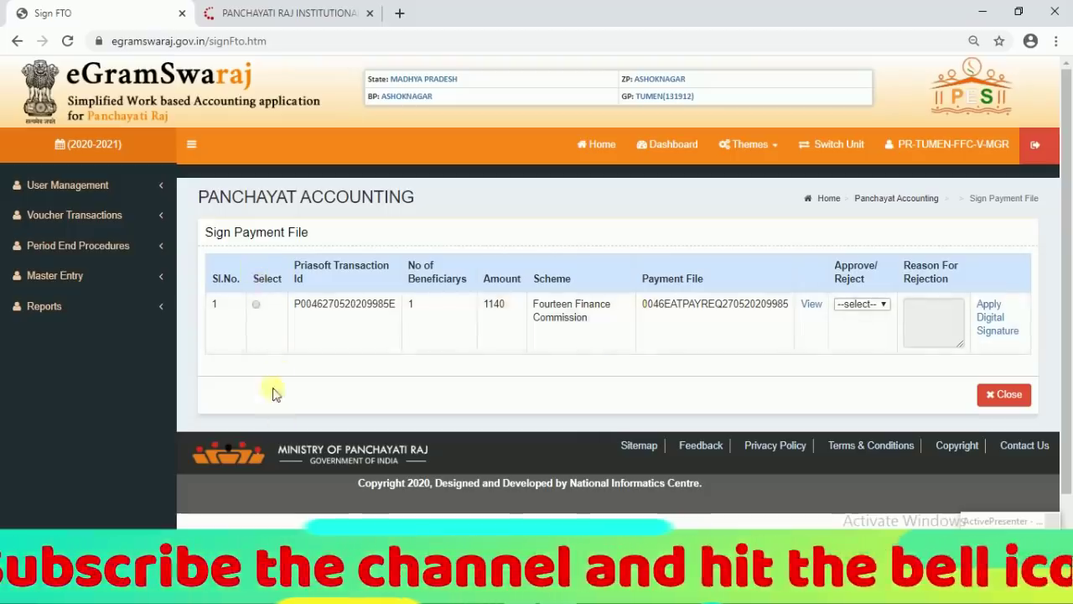
- Select the Fourteen Finance Commission payment file, set its decision to Approve and view the file
{"action": "left_click", "coordinate": [256, 304]}
{"action": "left_click", "coordinate": [860, 304]}
{"action": "left_click", "coordinate": [868, 331]}
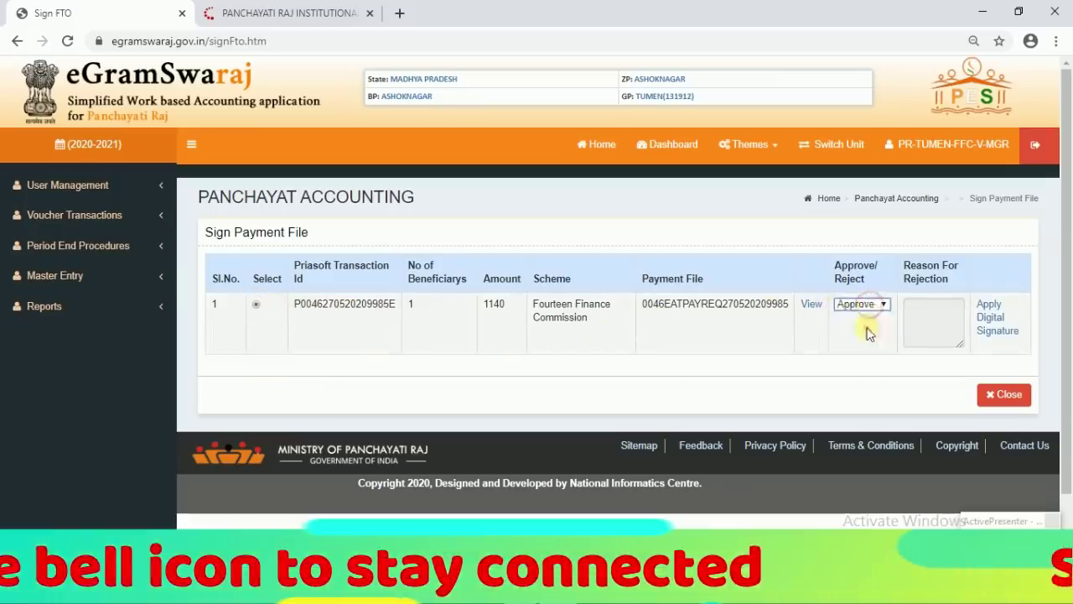
{"action": "left_click", "coordinate": [813, 310]}
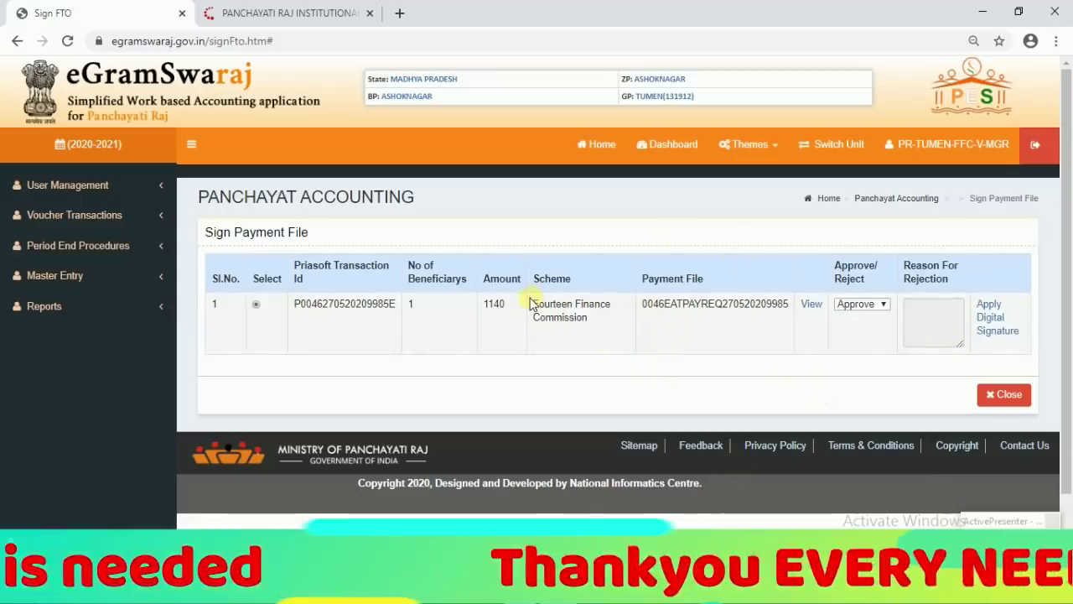
- Apply the digital signature to the approved payment file by entering the token password and confirming the signing certificate
{"action": "left_click", "coordinate": [682, 343]}
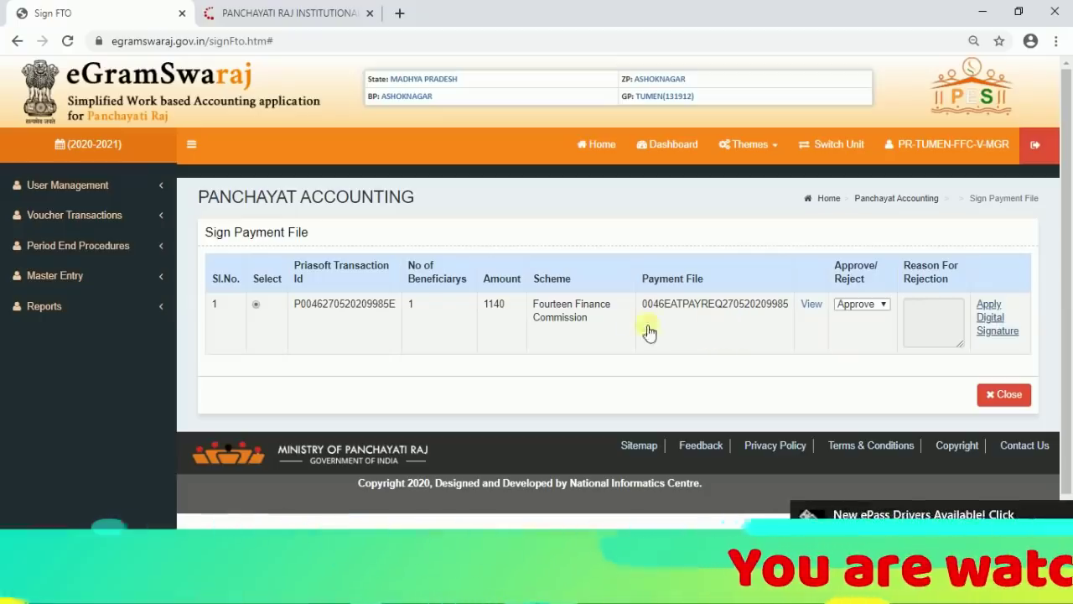
{"action": "left_click", "coordinate": [567, 294]}
{"action": "type", "text": "********"}
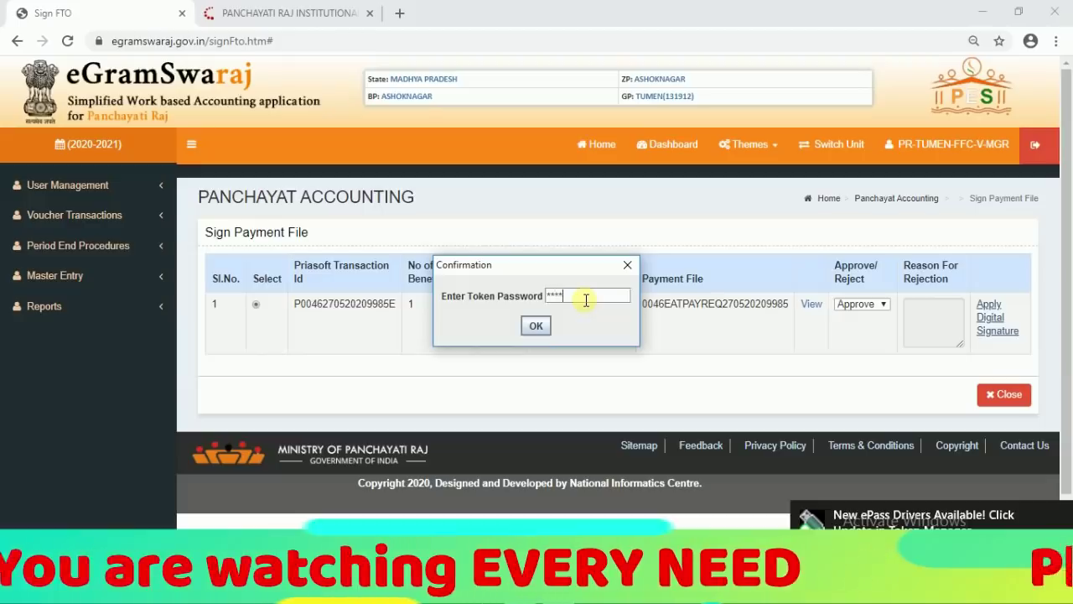
{"action": "left_click", "coordinate": [536, 327]}
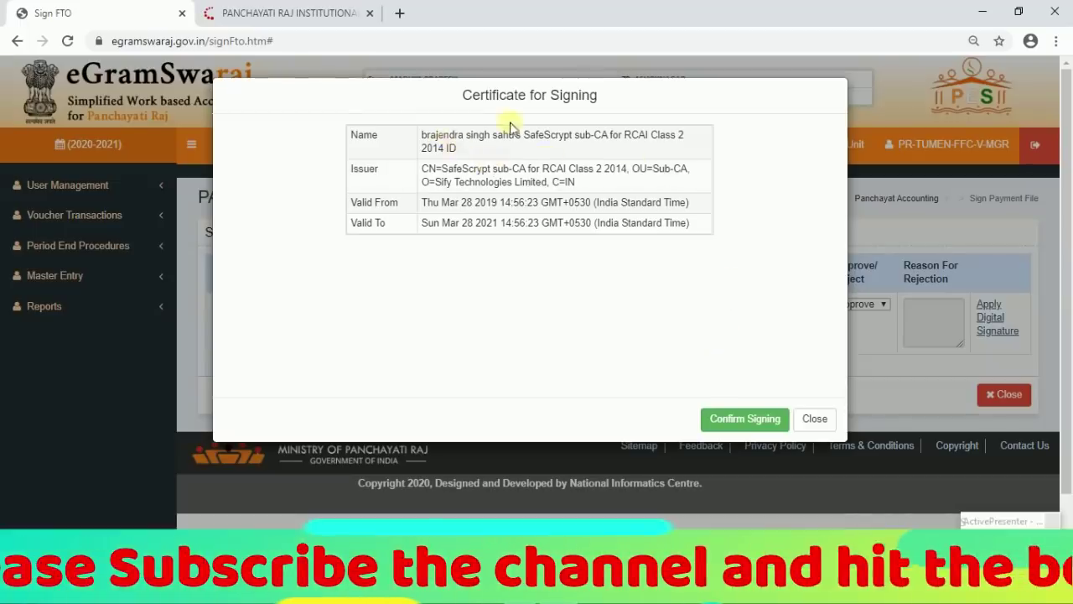
{"action": "left_click", "coordinate": [736, 422]}
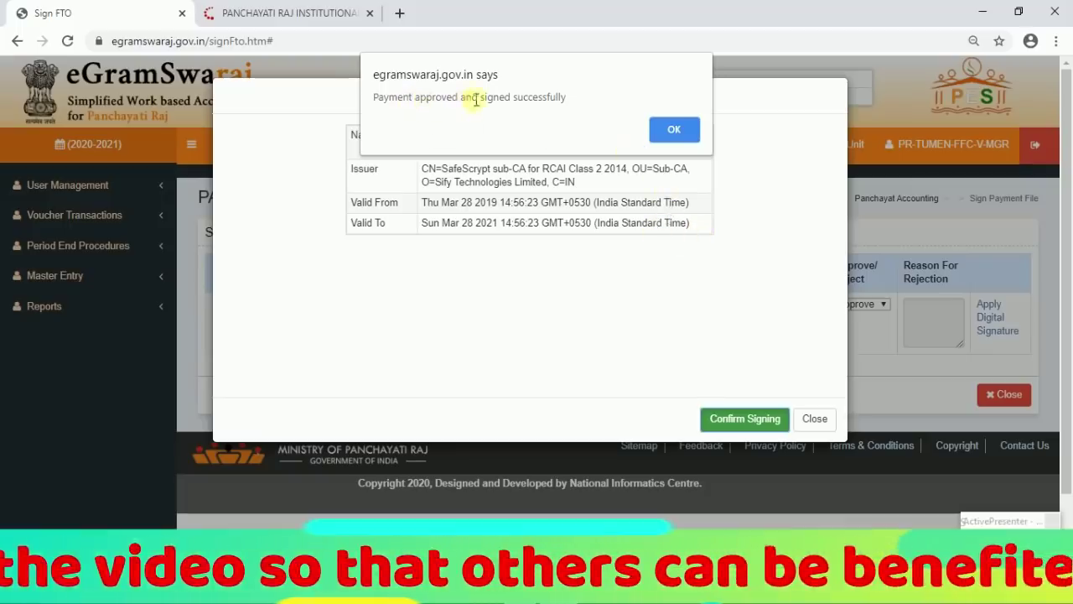
{"action": "left_click", "coordinate": [674, 129]}
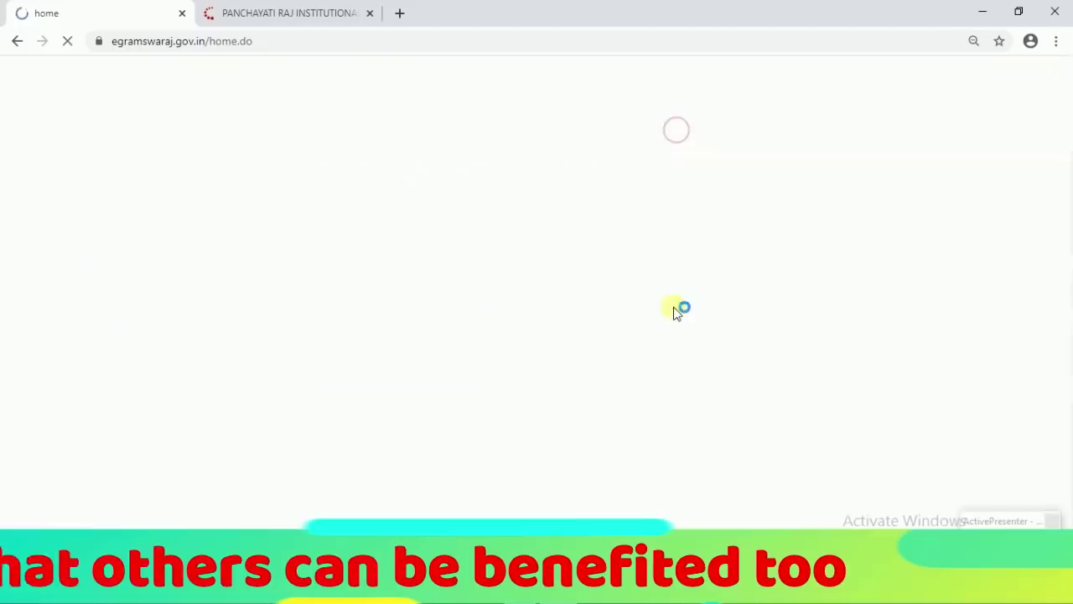